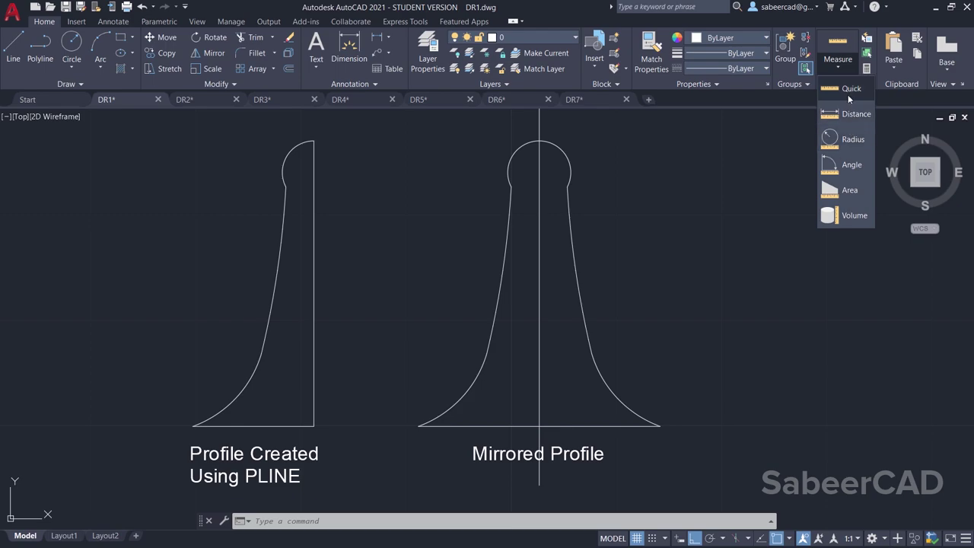
# Step: Measure the length of the half profile's base line from its outer corner to the vertical centre line
pyautogui.click(851, 114)
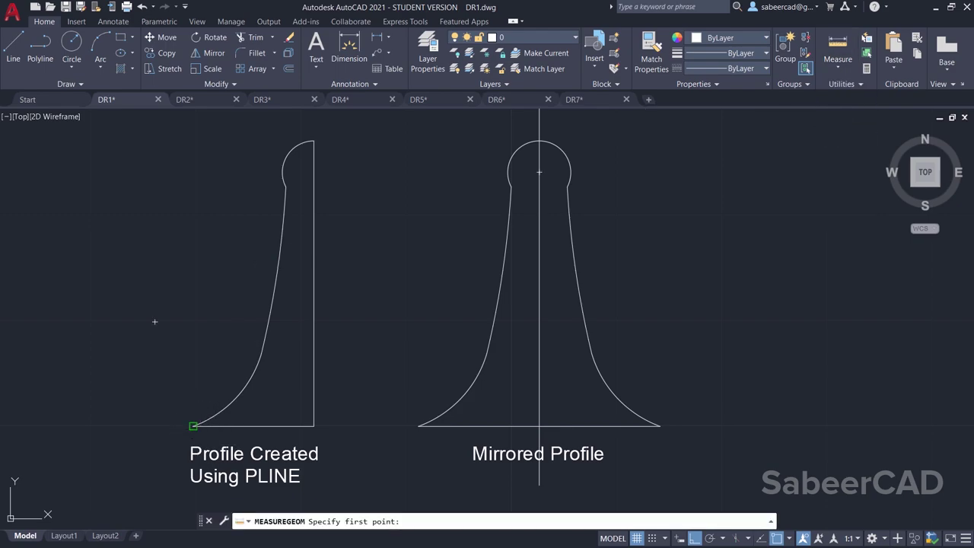
pyautogui.click(194, 426)
pyautogui.click(316, 426)
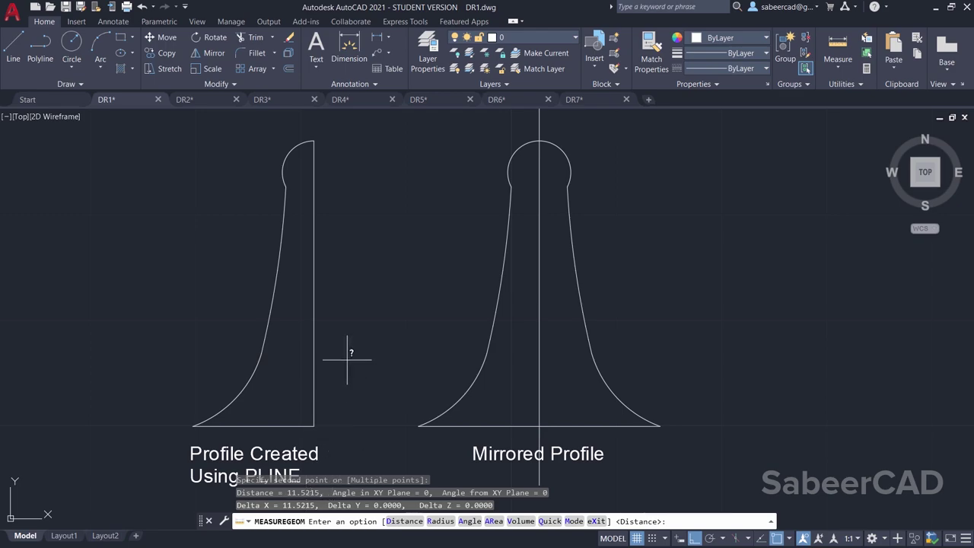
pyautogui.press('Escape')
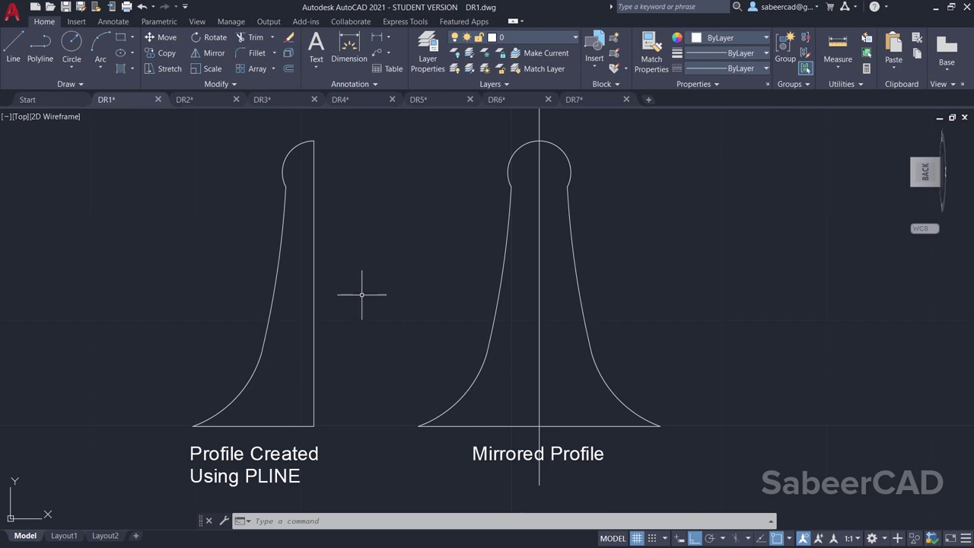
# Step: Start a polyline over the half profile, tracing the base line from its outer corner and the vertical line up to the apex
pyautogui.click(39, 47)
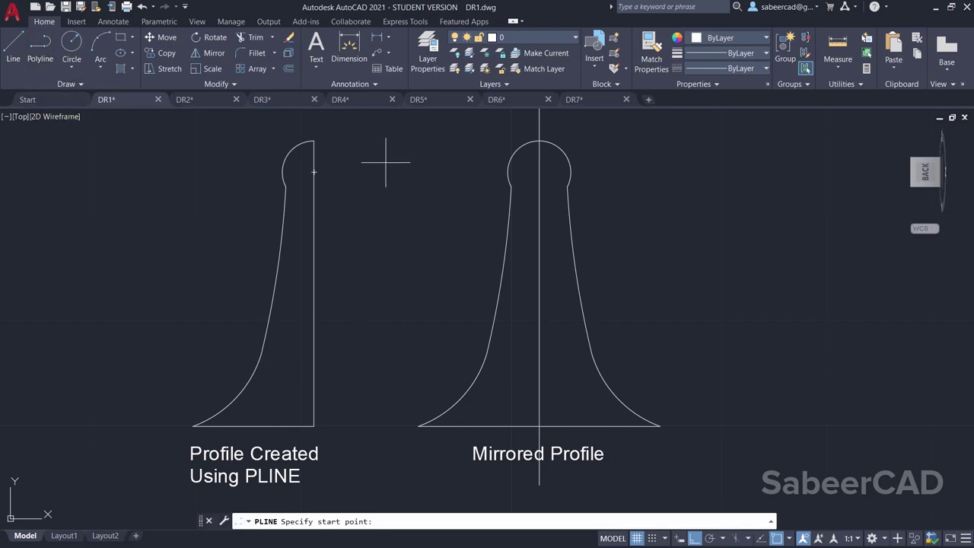
pyautogui.click(200, 427)
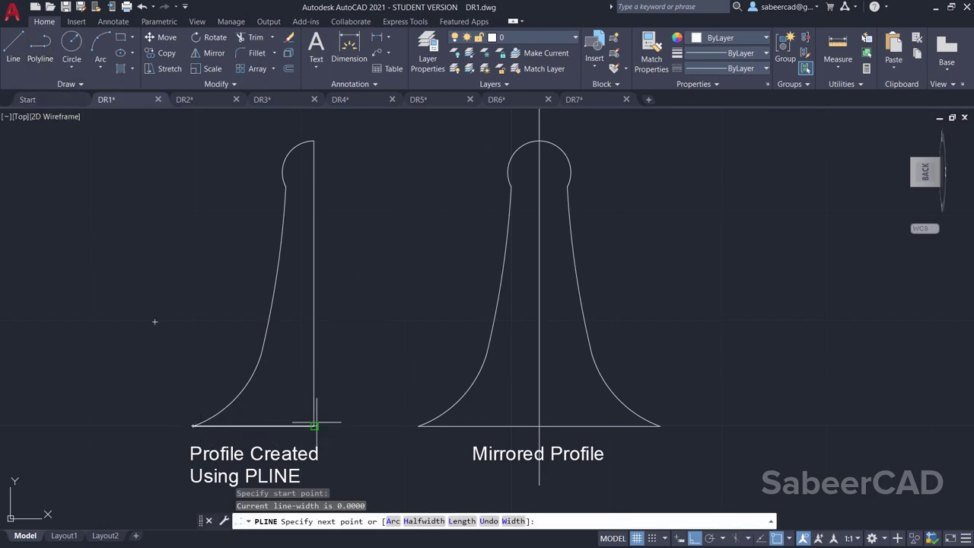
pyautogui.click(314, 427)
pyautogui.click(314, 141)
pyautogui.scroll(5, 292, 138)
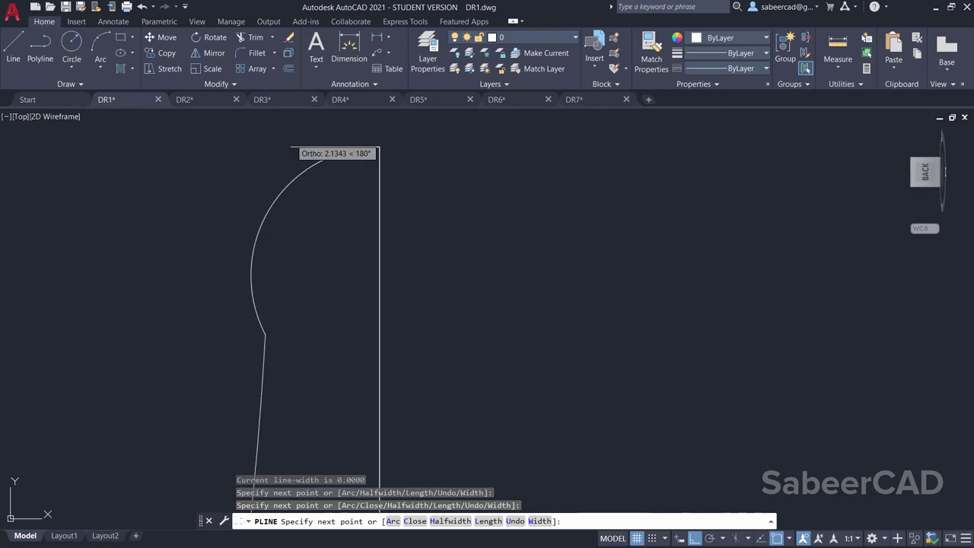
# Step: Continue the polyline with a second-point arc over the rounded head, from the apex through the arc's midpoint to the neck
pyautogui.rightClick(282, 137)
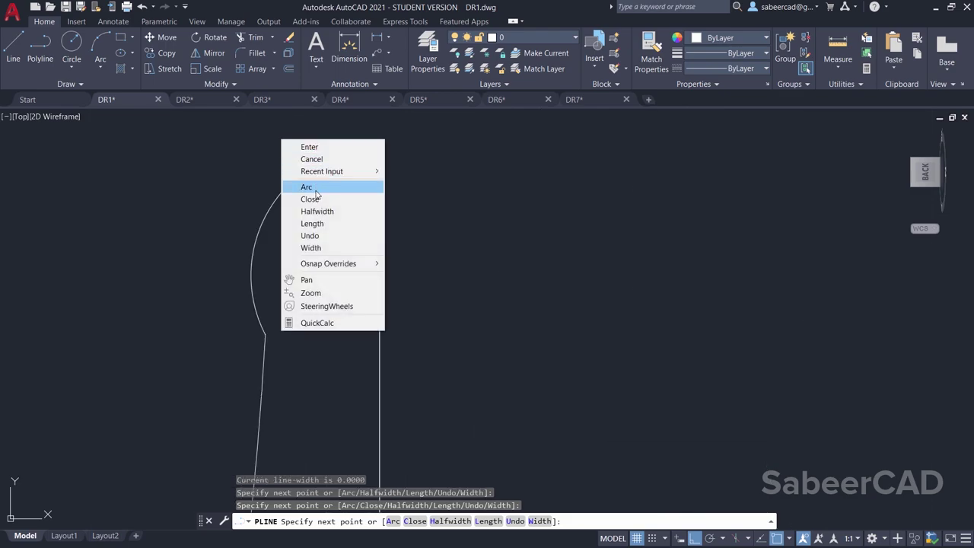
pyautogui.click(294, 187)
pyautogui.rightClick(254, 159)
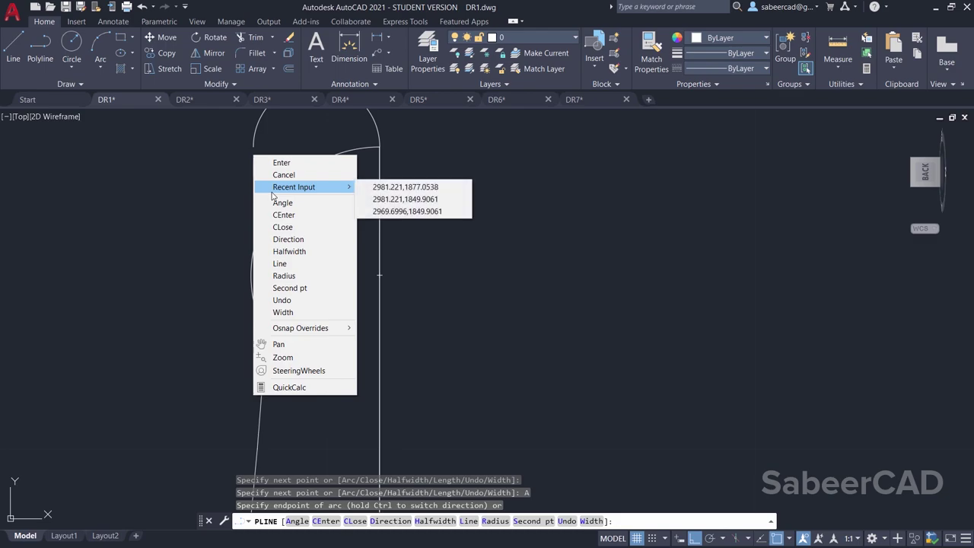
pyautogui.click(300, 288)
pyautogui.click(271, 206)
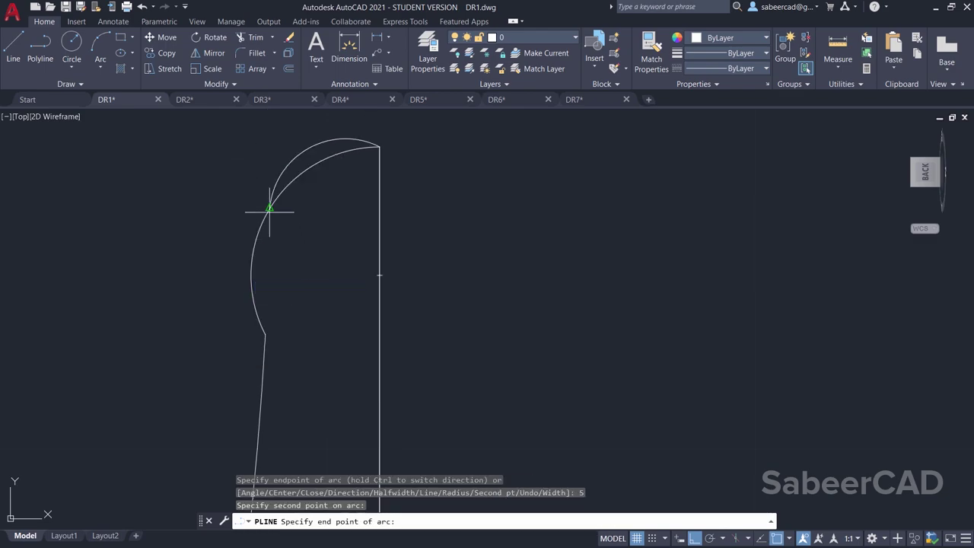
pyautogui.click(264, 329)
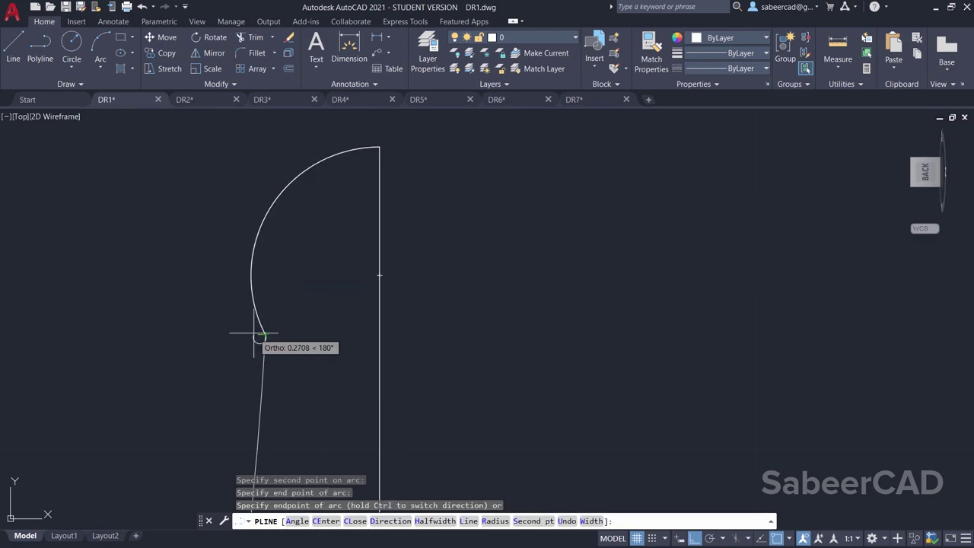
# Step: Add a second-point arc along the long side curve, from the neck to where the lower flare begins
pyautogui.scroll(-3, 307, 182)
pyautogui.rightClick(307, 174)
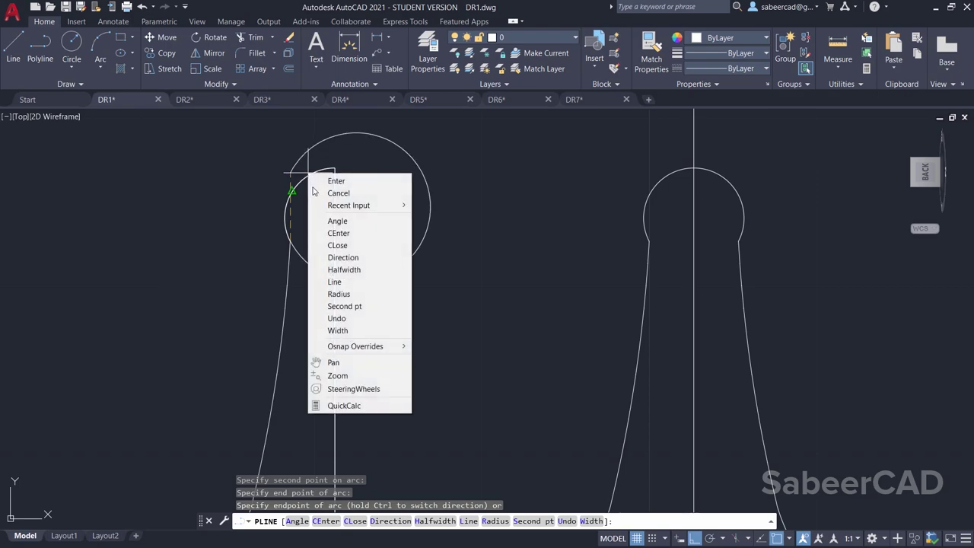
pyautogui.click(343, 306)
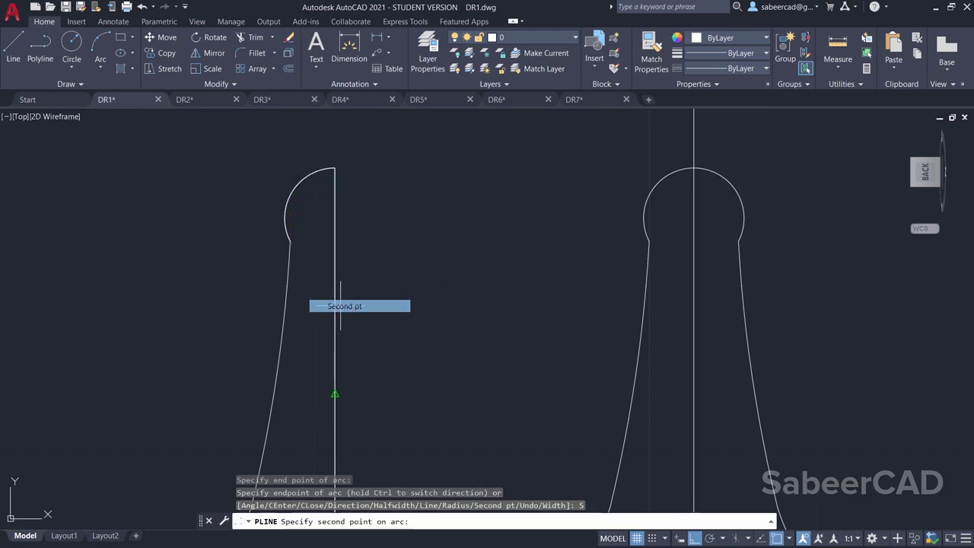
pyautogui.click(274, 390)
pyautogui.scroll(-4, 337, 204)
pyautogui.scroll(6, 320, 283)
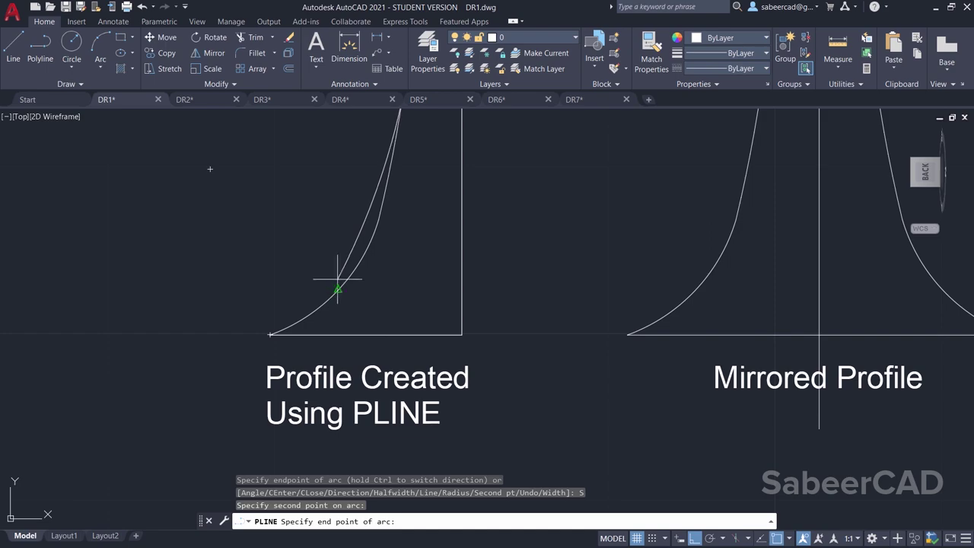
pyautogui.scroll(-2, 337, 279)
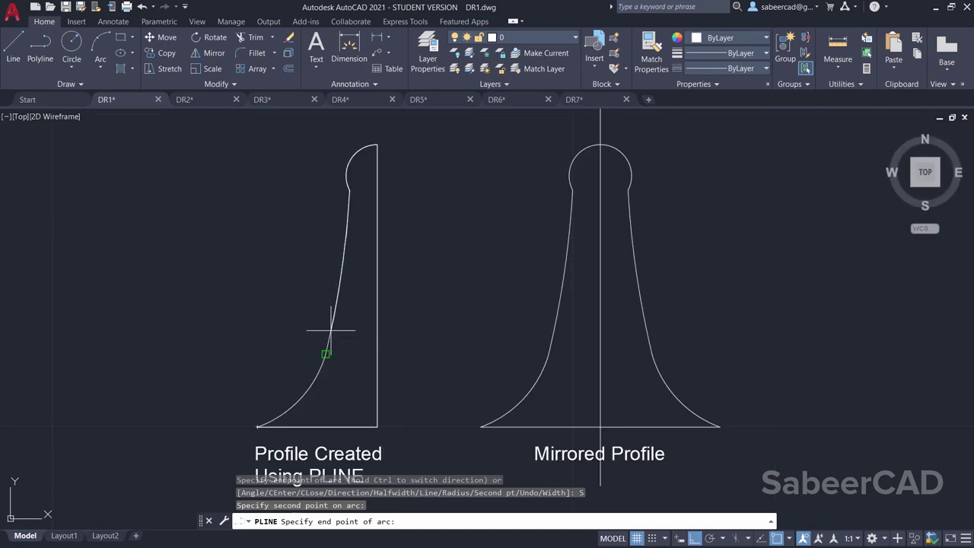
pyautogui.click(331, 330)
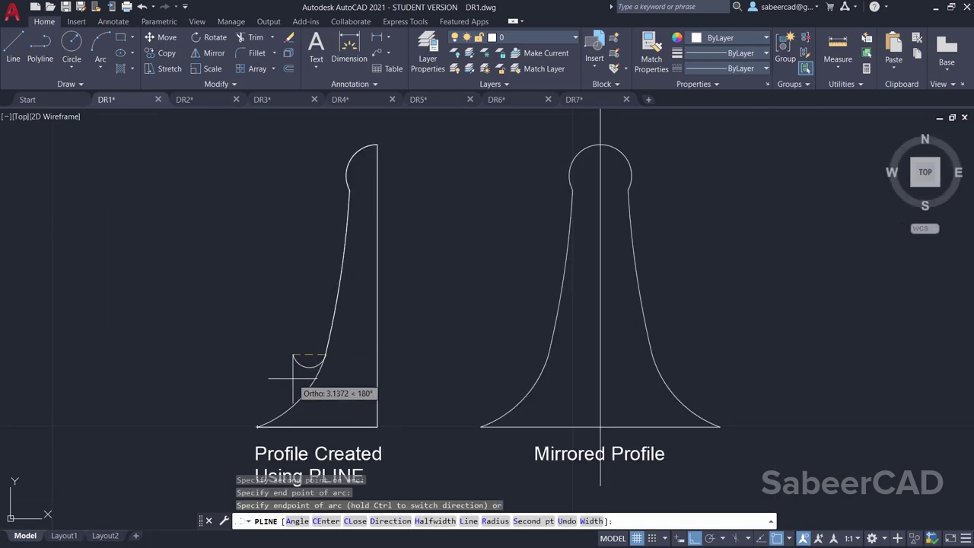
# Step: Trace the lower flare with a second-point arc back to the polyline's start point, return to line mode and end the polyline
pyautogui.rightClick(290, 329)
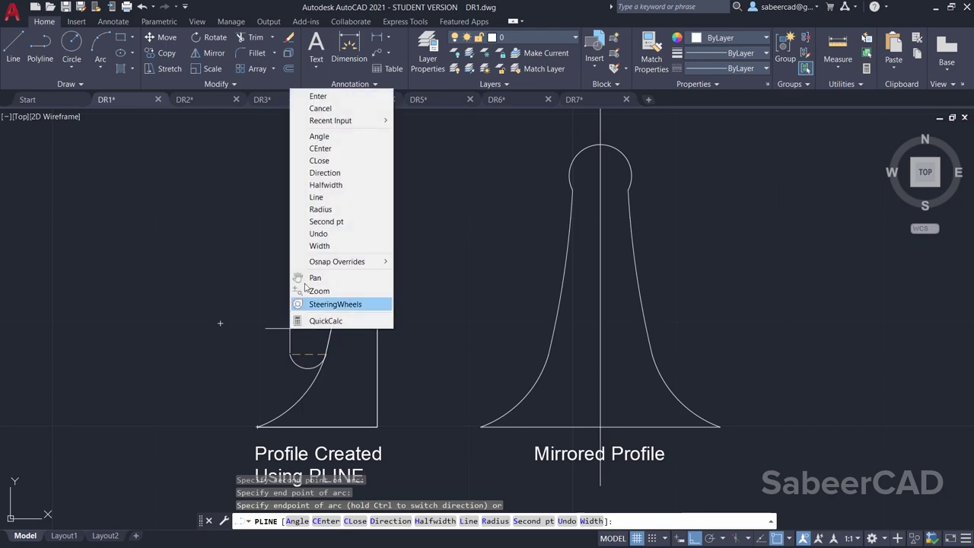
pyautogui.click(325, 221)
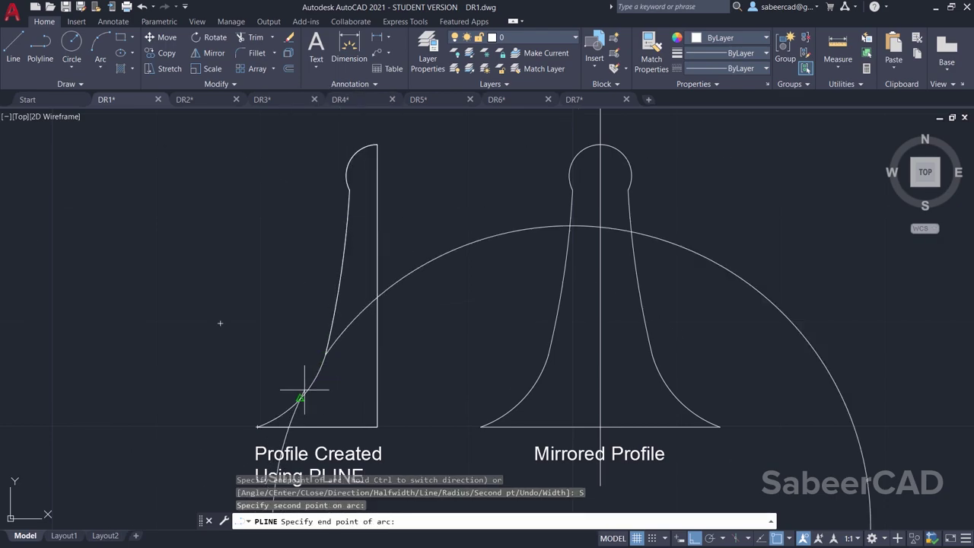
pyautogui.click(258, 426)
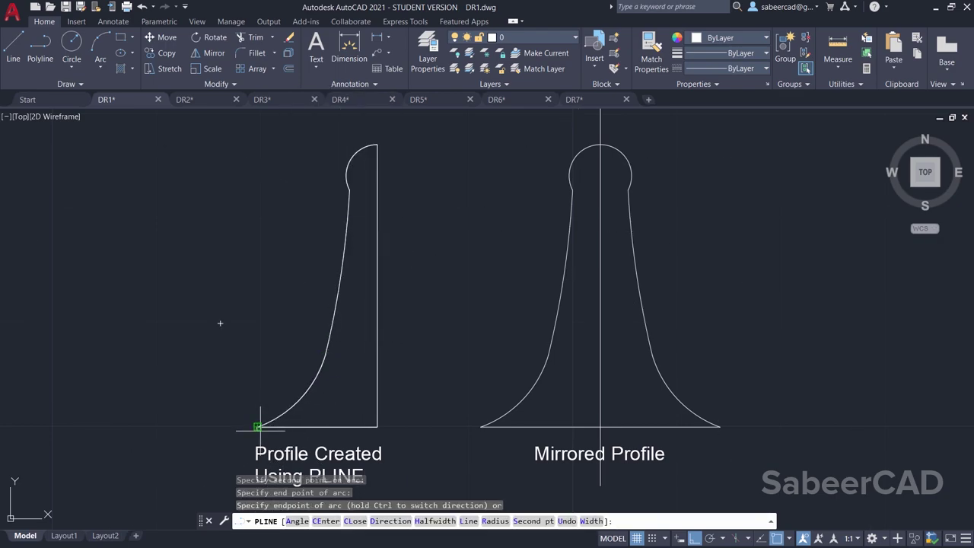
pyautogui.rightClick(312, 255)
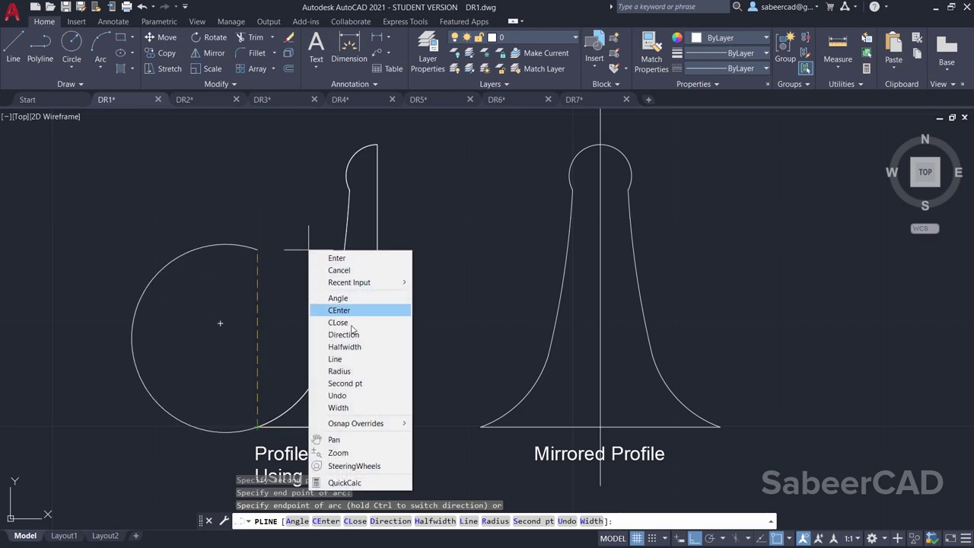
pyautogui.click(342, 359)
pyautogui.rightClick(313, 247)
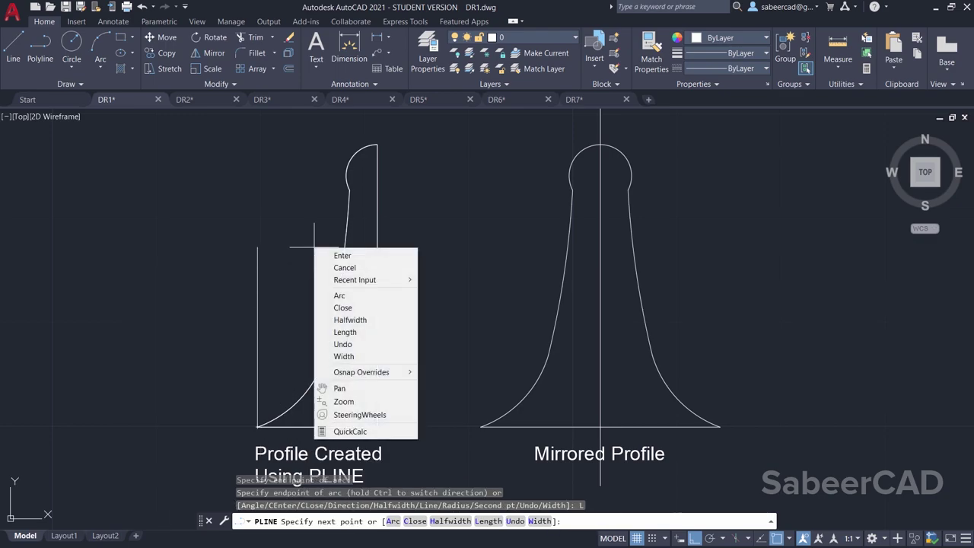
pyautogui.click(347, 318)
pyautogui.moveTo(382, 268); pyautogui.dragTo(350, 268, button='middle')
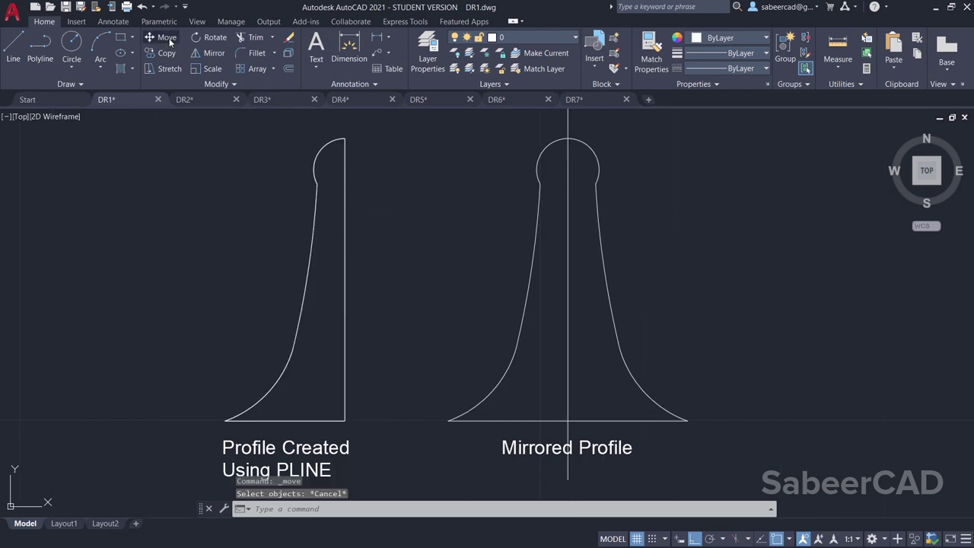
# Step: Move the traced polyline horizontally about 14 units away from the original profile, on the side opposite the mirrored profile
pyautogui.write('m')
pyautogui.press('Return')
pyautogui.click(346, 238)
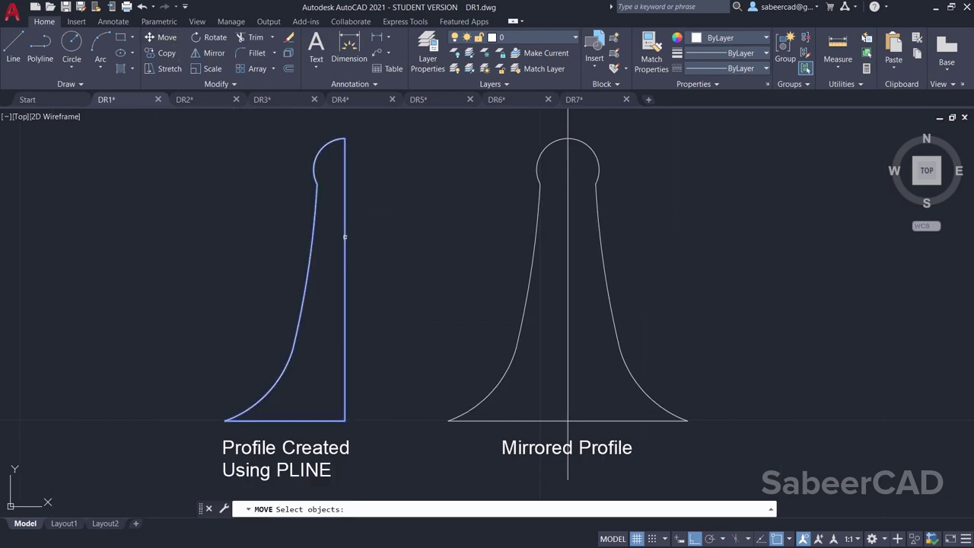
pyautogui.press('Return')
pyautogui.click(326, 291)
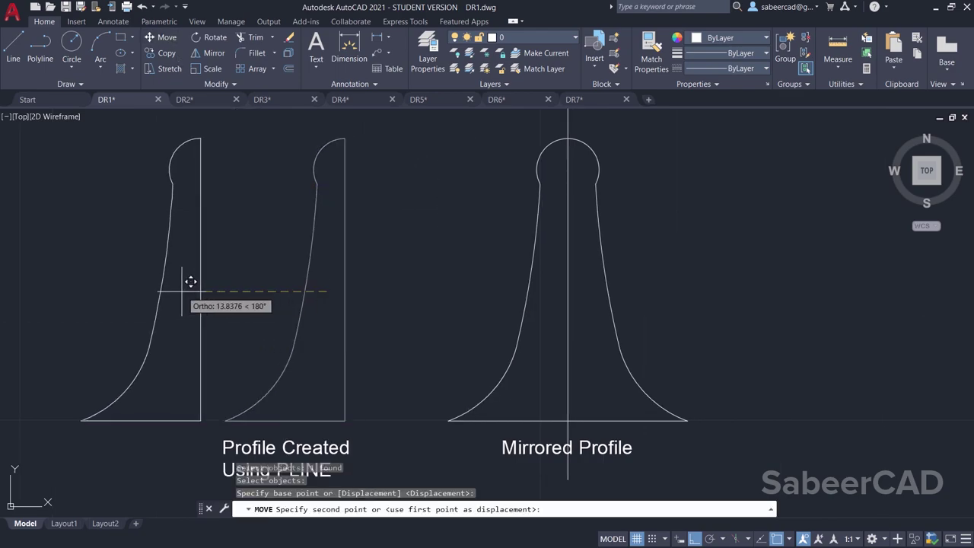
pyautogui.click(175, 297)
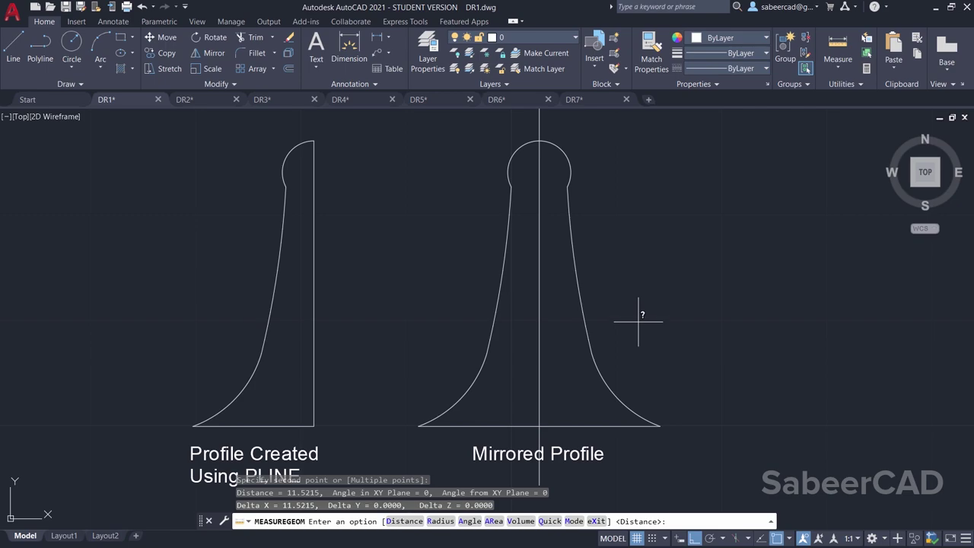
pyautogui.press('Escape')
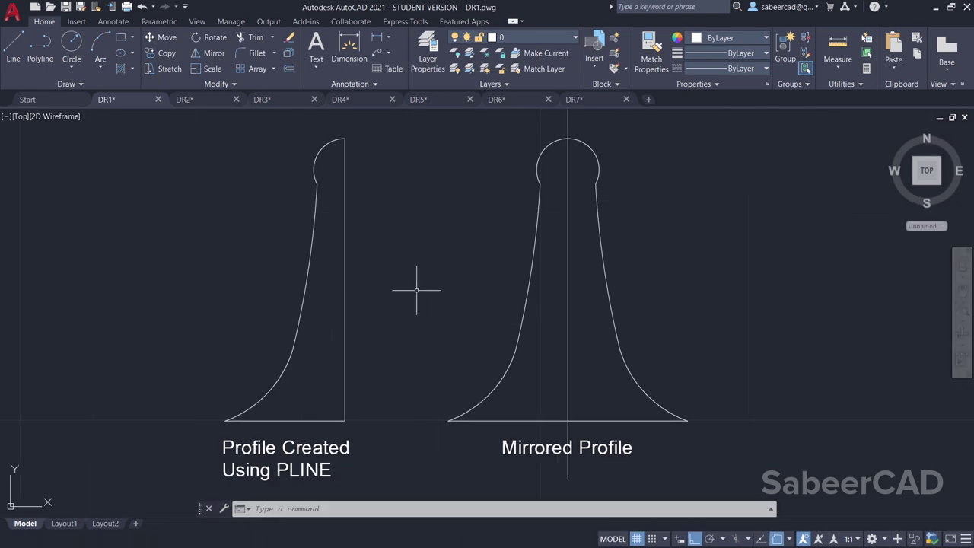
# Step: Switch to the DR2 drawing and examine the extruded mirrored profile and the separate side profile
pyautogui.click(186, 100)
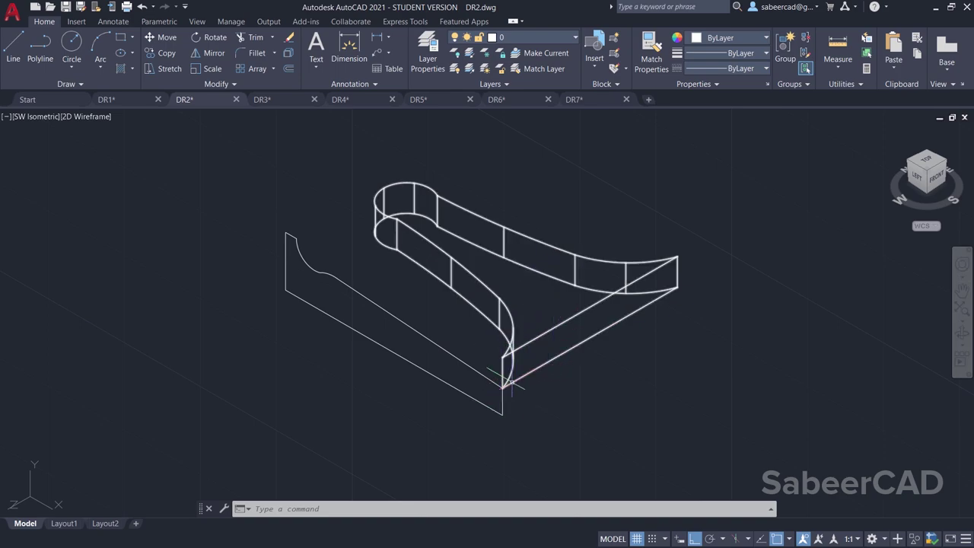
pyautogui.scroll(3, 511, 385)
pyautogui.scroll(-3, 502, 373)
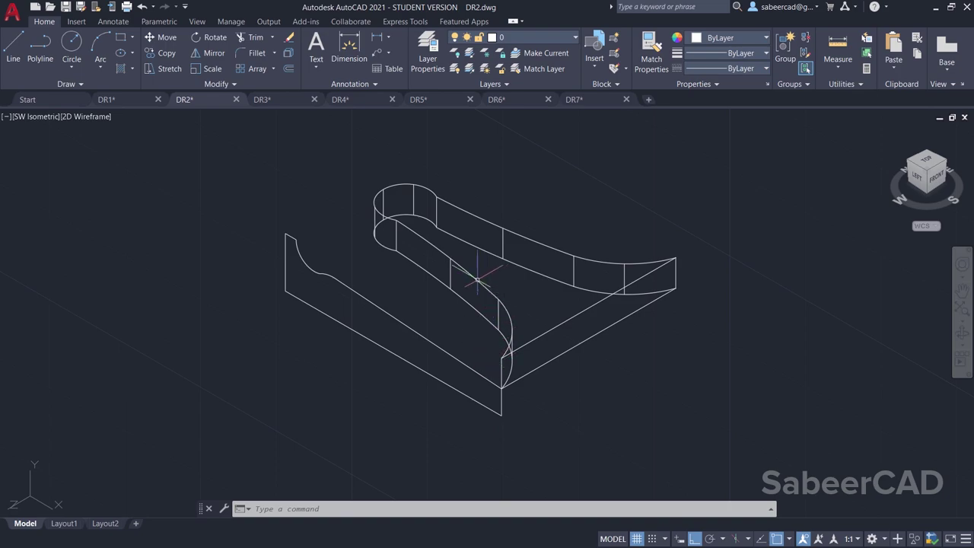
pyautogui.moveTo(449, 254); pyautogui.dragTo(429, 272, button='middle')
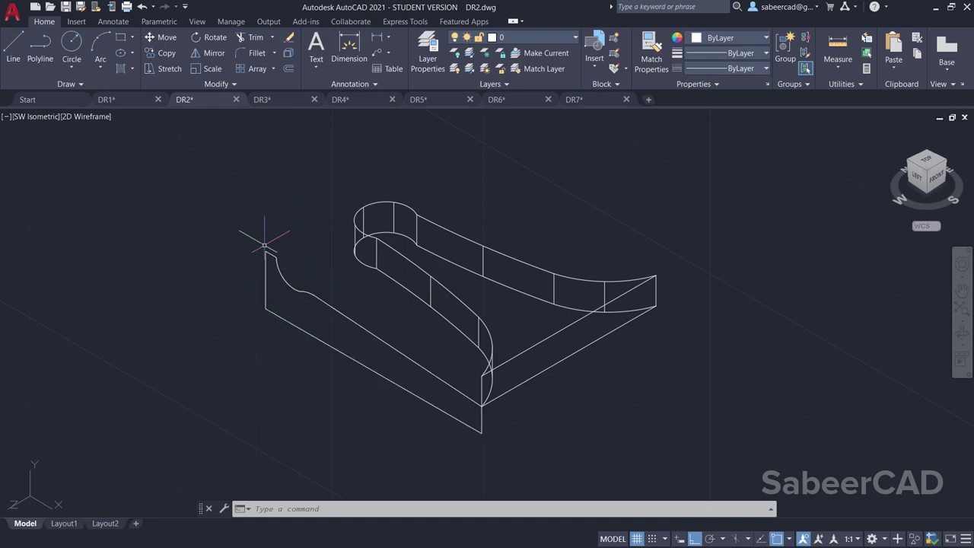
pyautogui.moveTo(274, 251); pyautogui.dragTo(268, 247, button='middle')
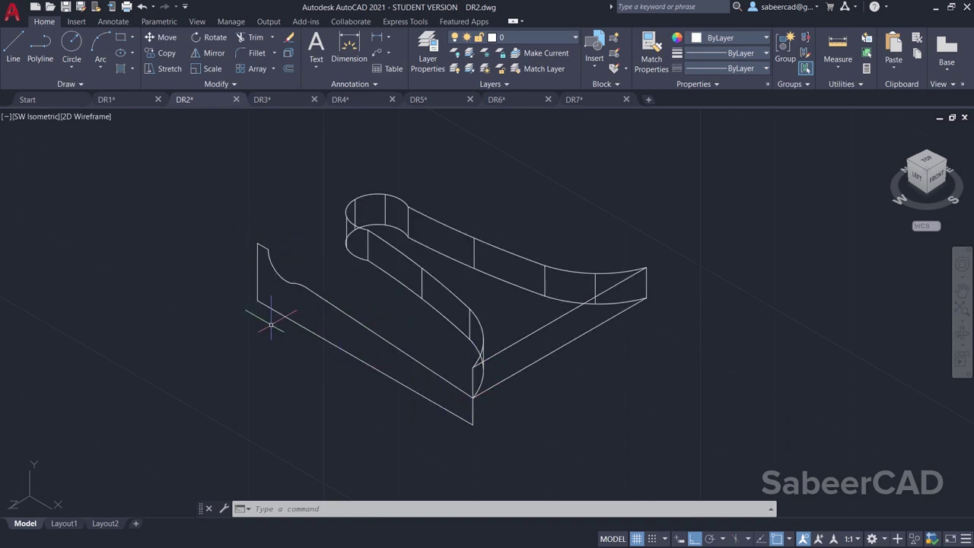
# Step: Inspect the side profile polyline in the Left view and restore the SW Isometric view
pyautogui.click(45, 119)
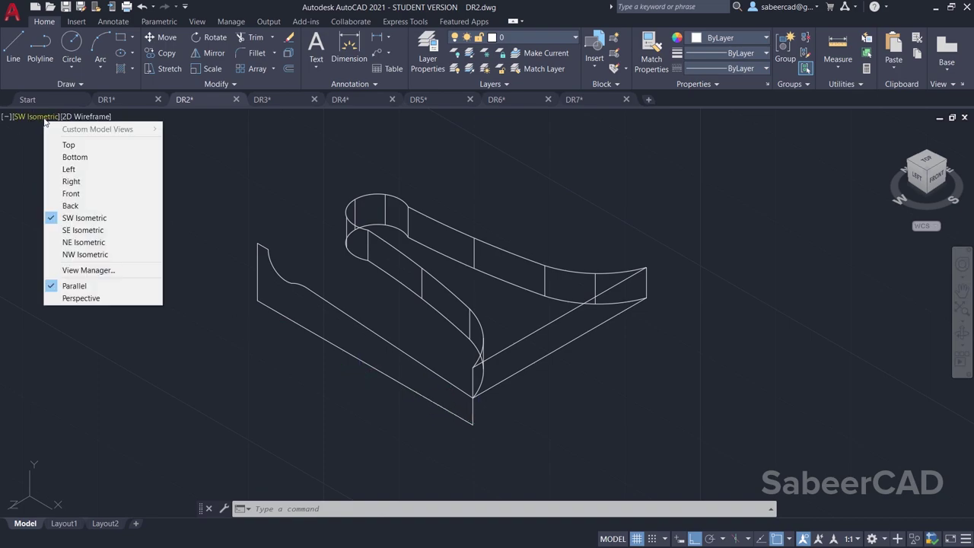
pyautogui.click(68, 169)
pyautogui.click(263, 259)
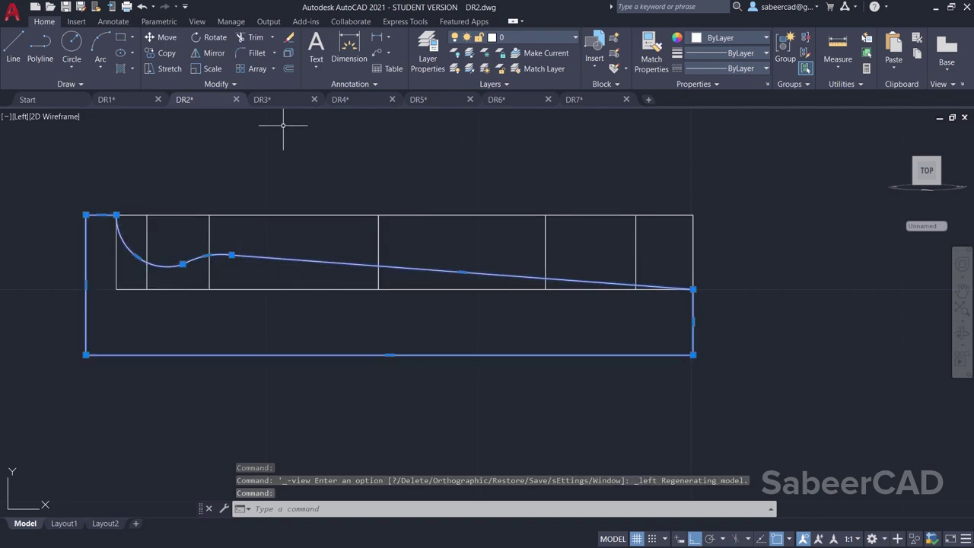
pyautogui.write('u')
pyautogui.press('Return')
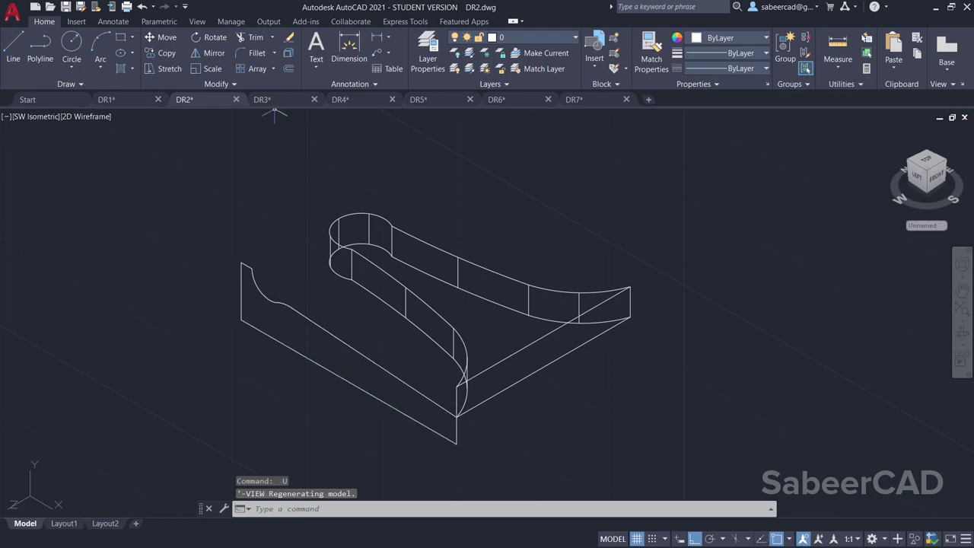
# Step: Switch to the DR3 drawing and examine the combined solid in the wireframe viewport at a larger scale
pyautogui.click(280, 100)
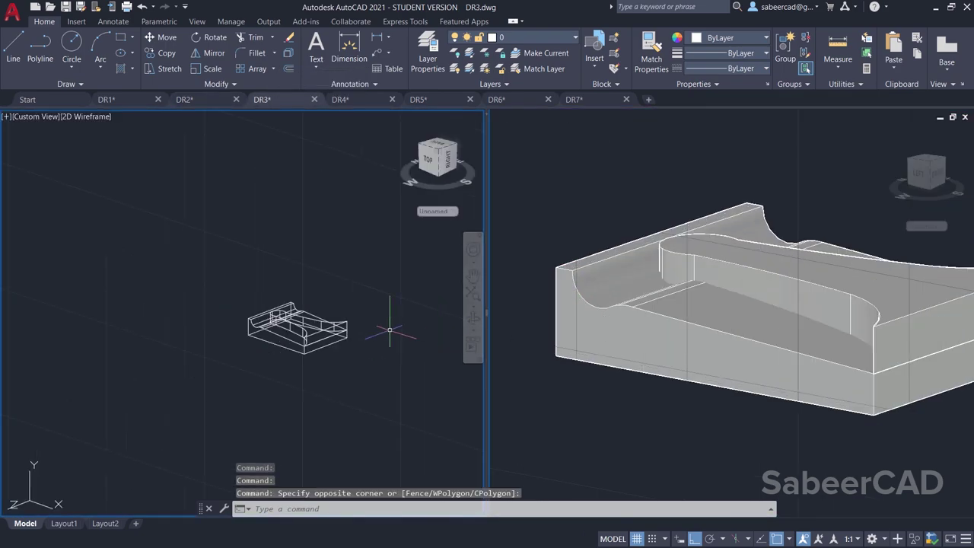
pyautogui.scroll(4, 389, 330)
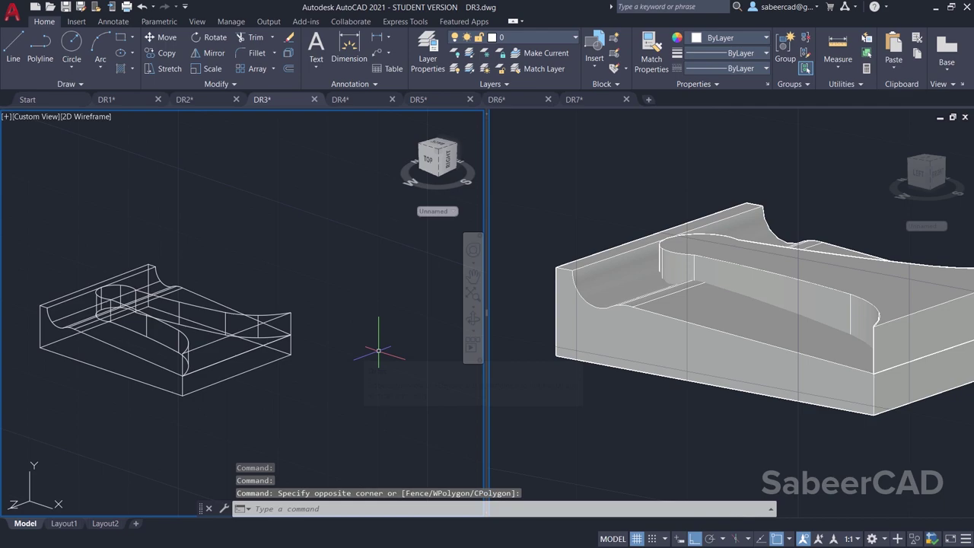
pyautogui.scroll(2, 307, 374)
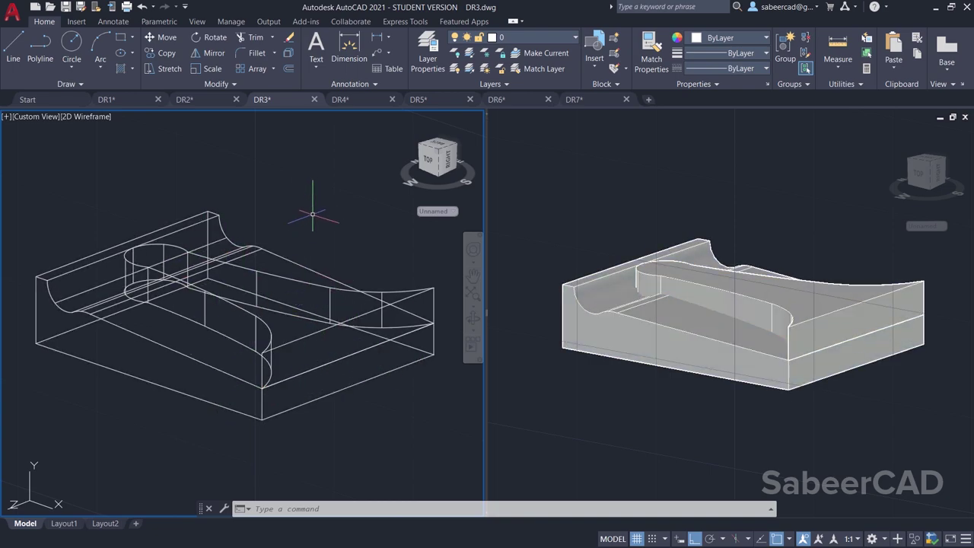
# Step: Examine the arm half solid in the DR4 drawing from another angle and return to the DR3 drawing
pyautogui.click(347, 102)
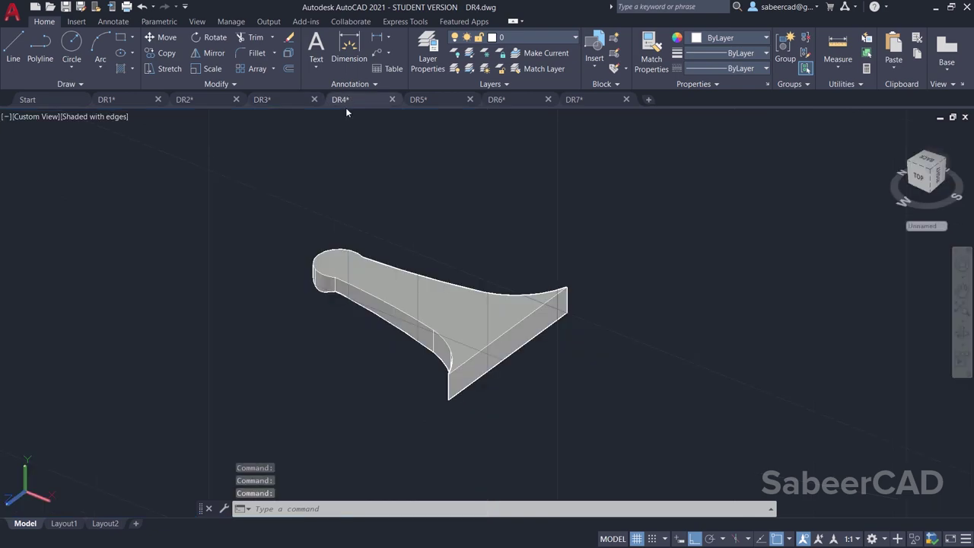
pyautogui.keyDown('shift'); pyautogui.moveTo(398, 335); pyautogui.dragTo(487, 183, button='middle'); pyautogui.keyUp('shift')
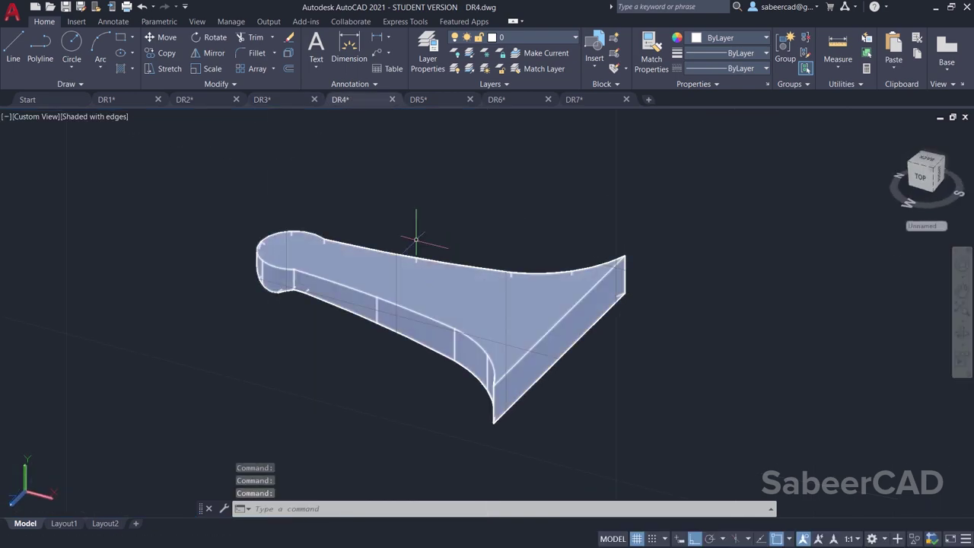
pyautogui.click(294, 99)
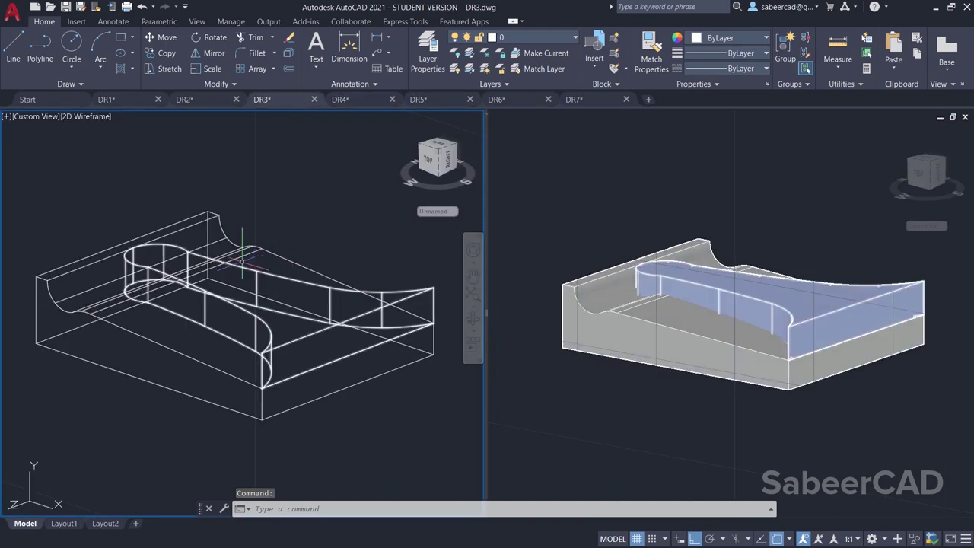
# Step: Subtract the wide side-profile block from the extruded arm solid in the DR3 drawing
pyautogui.press('Escape')
pyautogui.write('su')
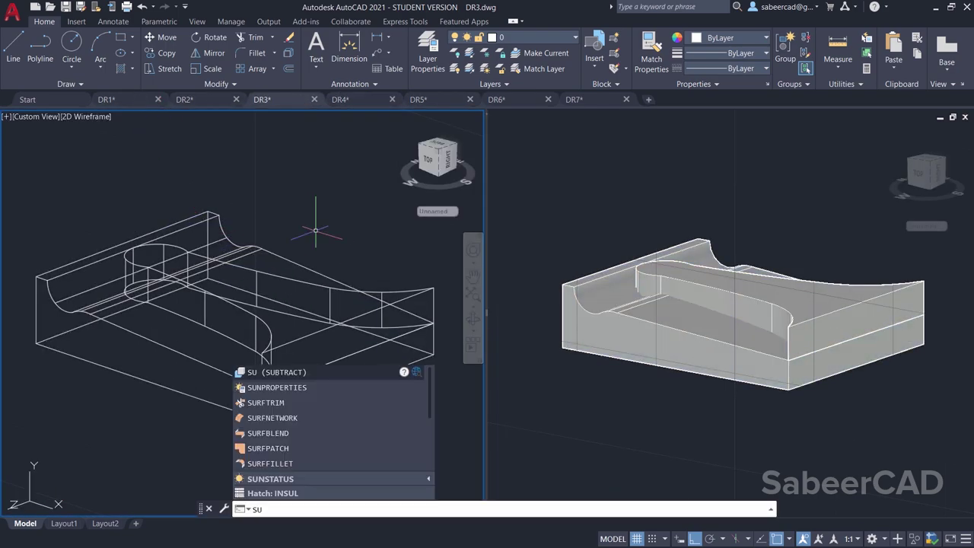
pyautogui.press('Return')
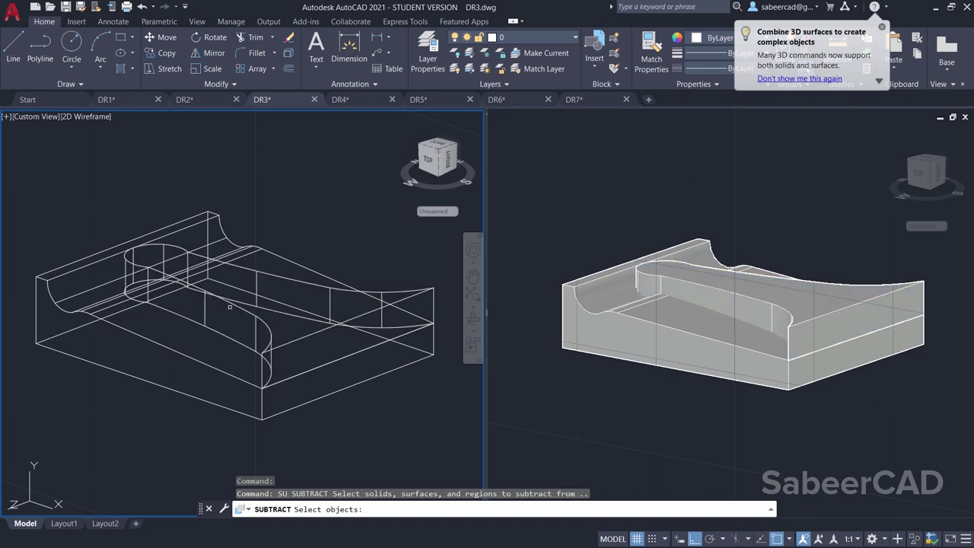
pyautogui.click(236, 302)
pyautogui.press('Return')
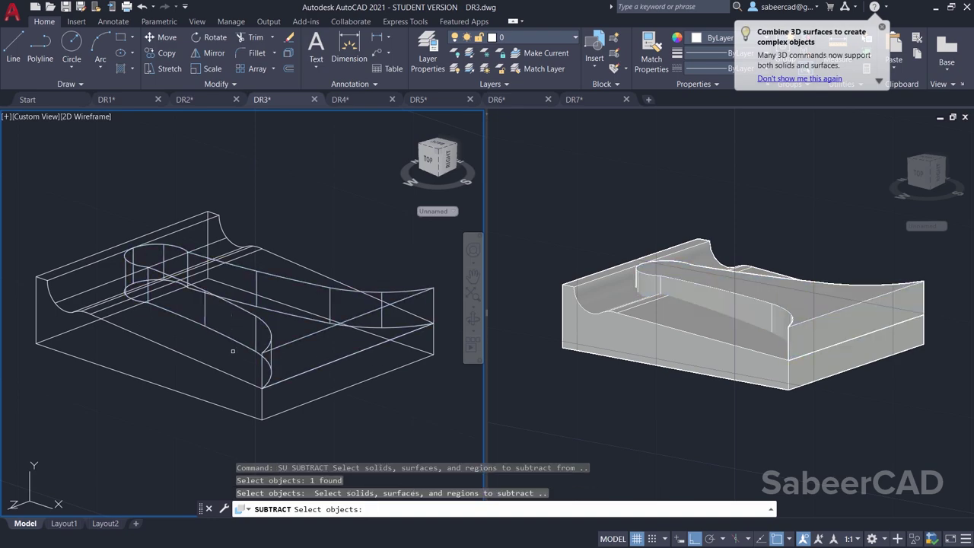
pyautogui.click(285, 233)
pyautogui.press('Return')
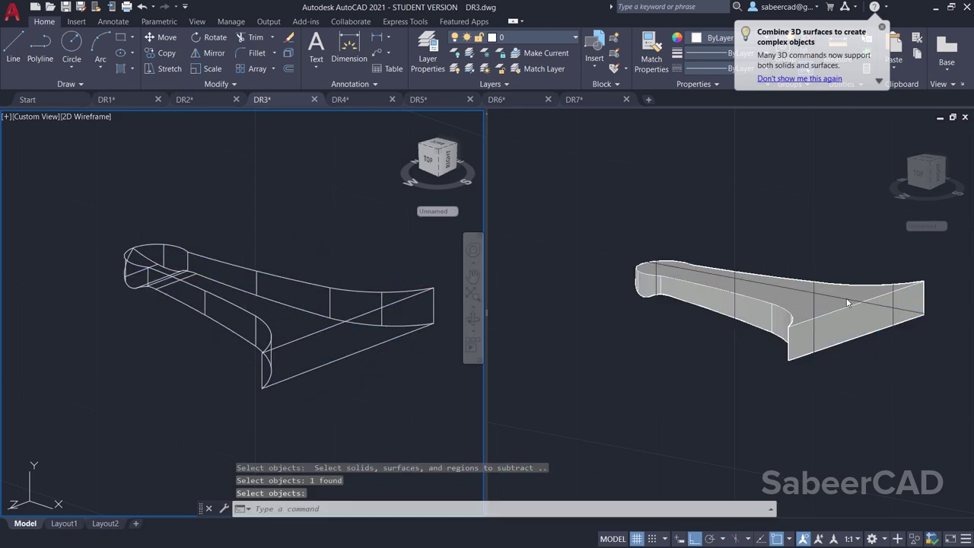
# Step: Examine the cut arm solid from another angle in the shaded viewport, and switch to the DR4 drawing
pyautogui.click(800, 242)
pyautogui.moveTo(754, 218)
pyautogui.keyDown('shift'); pyautogui.mouseDown(button='middle')
pyautogui.moveTo(739, 267)
pyautogui.moveTo(742, 234)
pyautogui.moveTo(743, 289)
pyautogui.moveTo(744, 231)
pyautogui.moveTo(727, 331)
pyautogui.mouseUp(button='middle'); pyautogui.keyUp('shift')
pyautogui.click(355, 103)
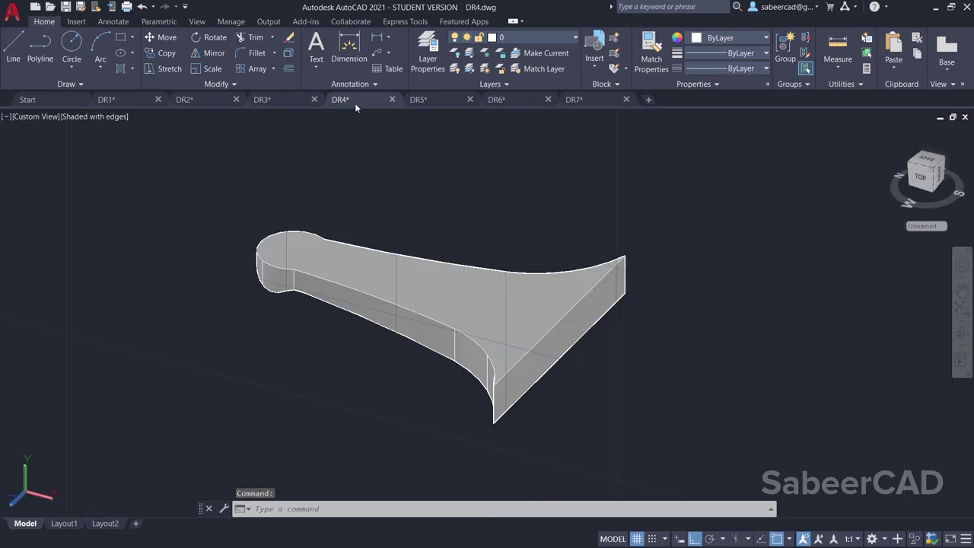
# Step: Look at the complete four-arm drone frame in the DR5 drawing and return to DR4
pyautogui.click(431, 100)
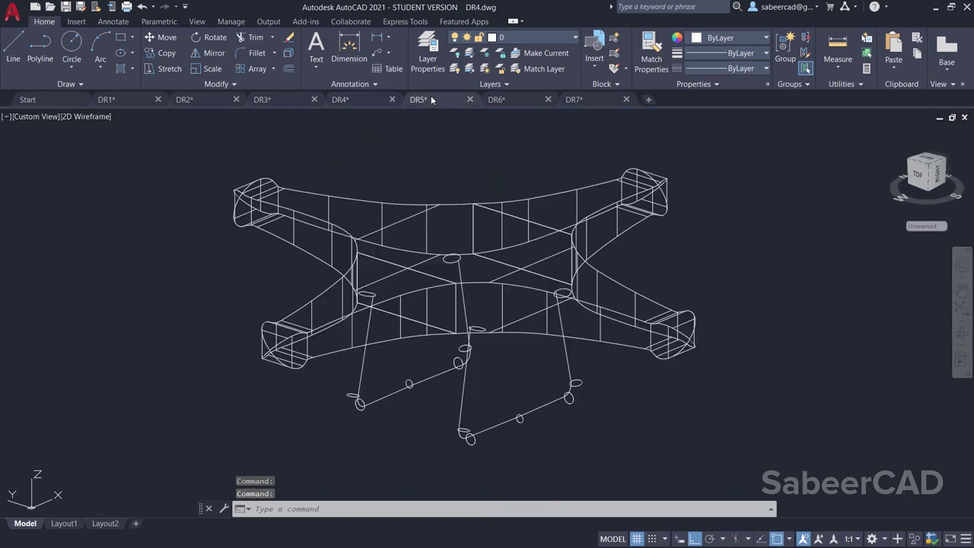
pyautogui.moveTo(542, 219)
pyautogui.keyDown('shift'); pyautogui.mouseDown(button='middle')
pyautogui.moveTo(446, 174)
pyautogui.moveTo(487, 228)
pyautogui.moveTo(472, 243)
pyautogui.moveTo(461, 290)
pyautogui.moveTo(445, 259)
pyautogui.moveTo(473, 258)
pyautogui.mouseUp(button='middle'); pyautogui.keyUp('shift')
pyautogui.click(360, 102)
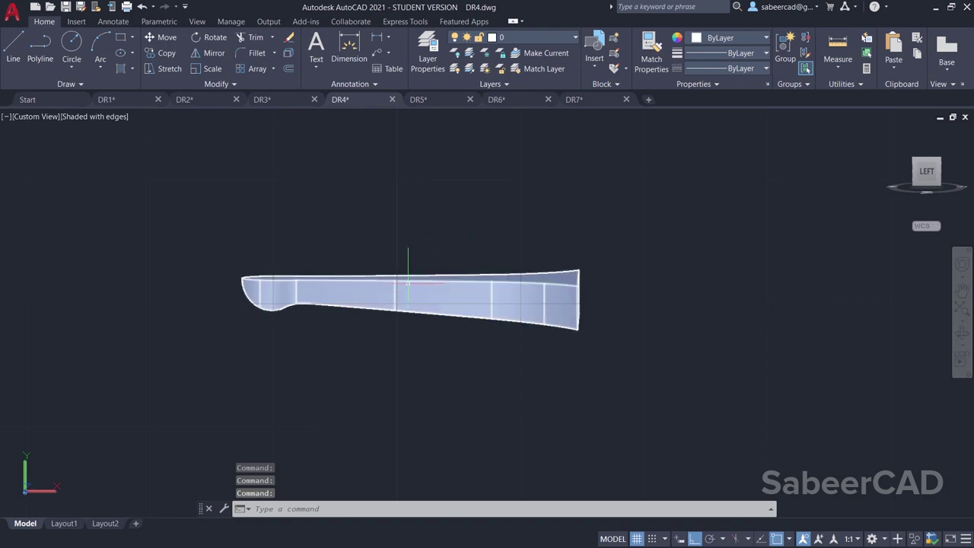
# Step: Mirror the arm half in the Left view about its straight upper edge, keeping the source solid
pyautogui.click(37, 116)
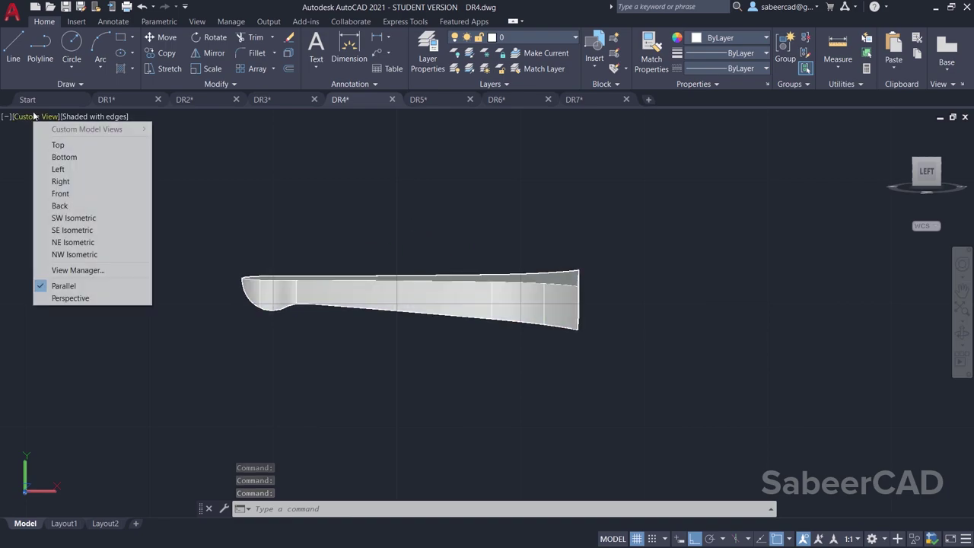
pyautogui.click(69, 171)
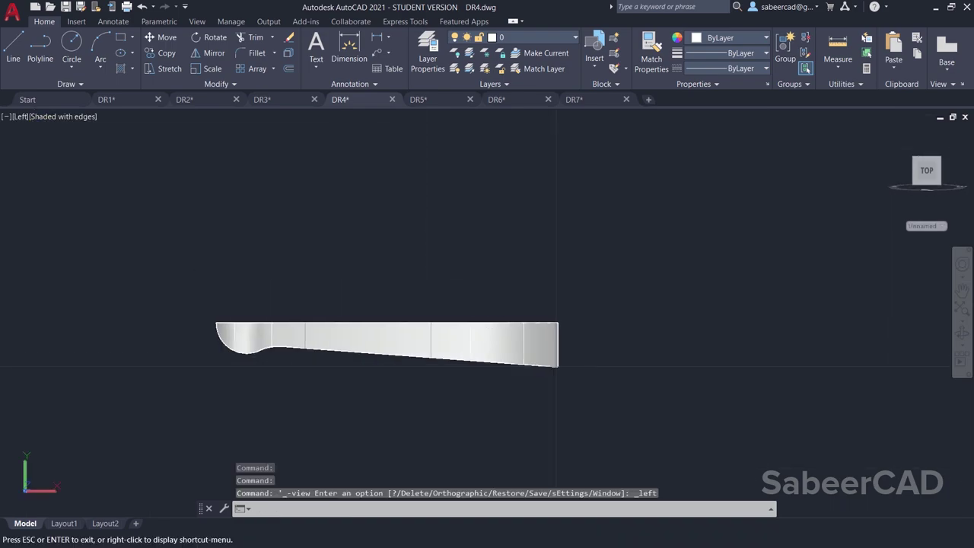
pyautogui.click(214, 55)
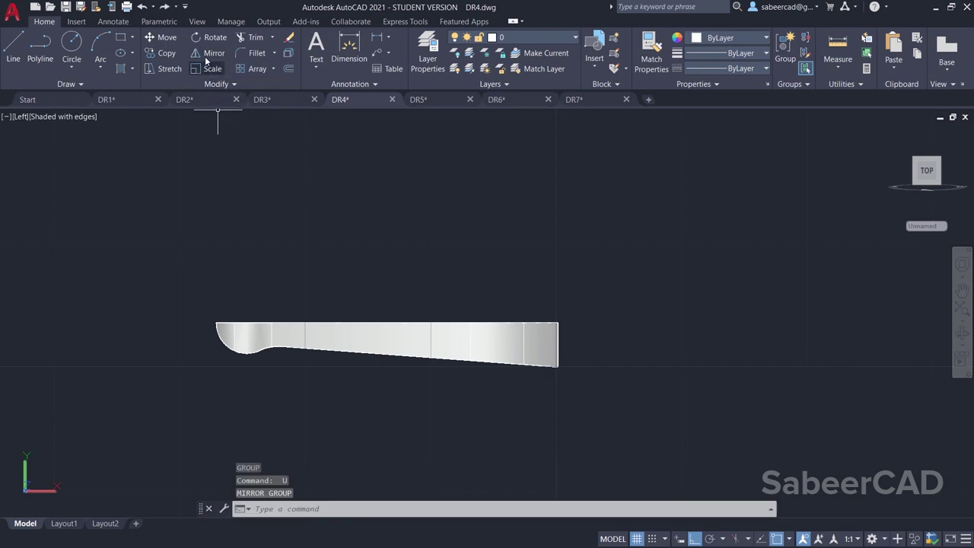
pyautogui.click(451, 329)
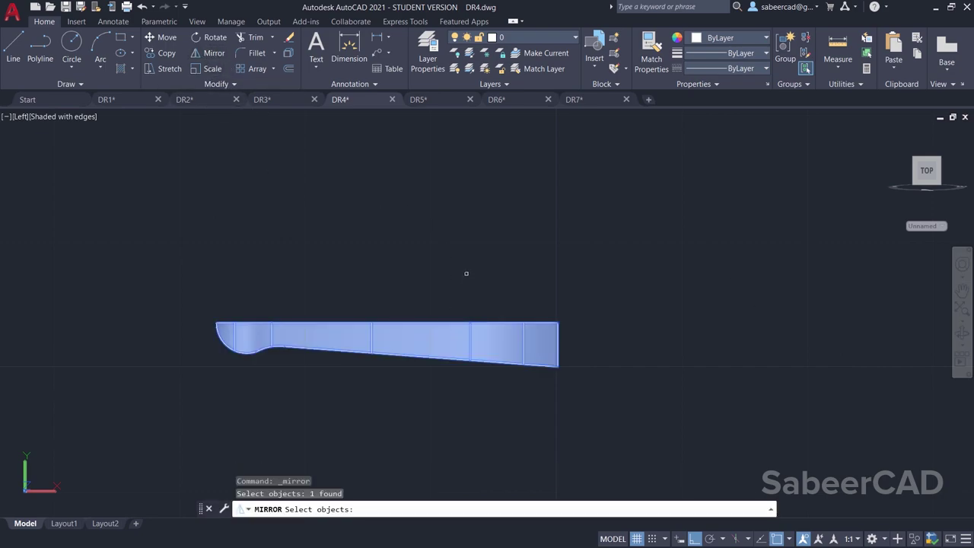
pyautogui.press('Return')
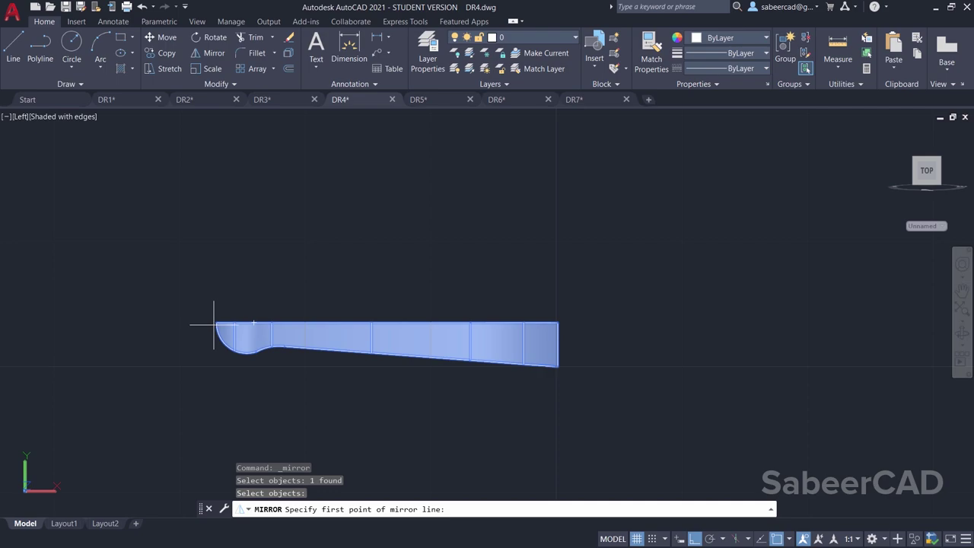
pyautogui.click(253, 323)
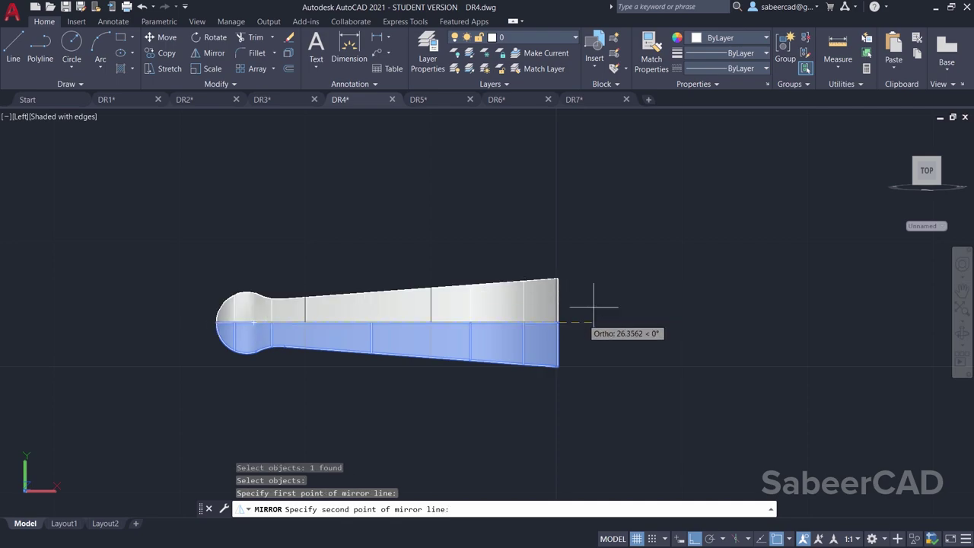
pyautogui.click(558, 326)
pyautogui.press('Return')
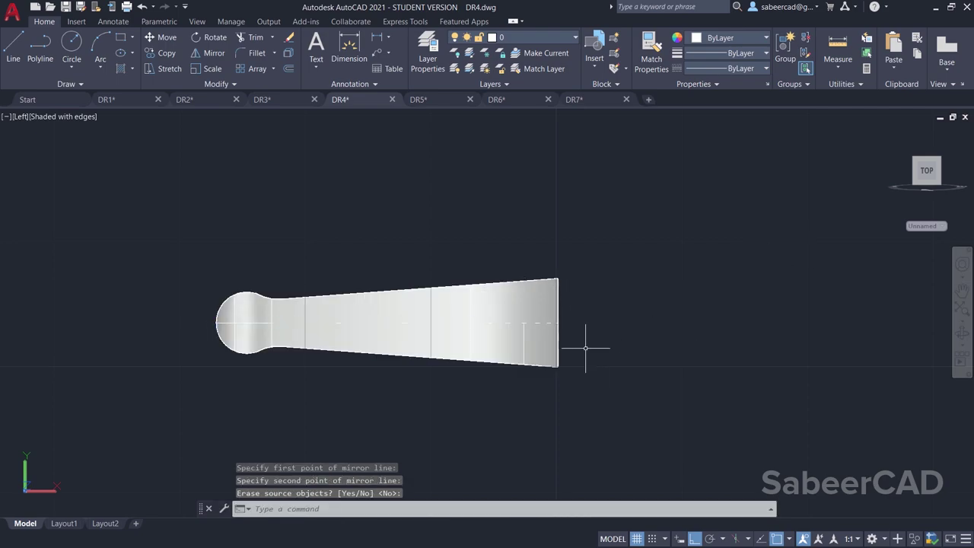
# Step: Union the original and mirrored arm halves into a single arm solid
pyautogui.keyDown('shift'); pyautogui.moveTo(583, 343); pyautogui.dragTo(438, 209, button='middle'); pyautogui.keyUp('shift')
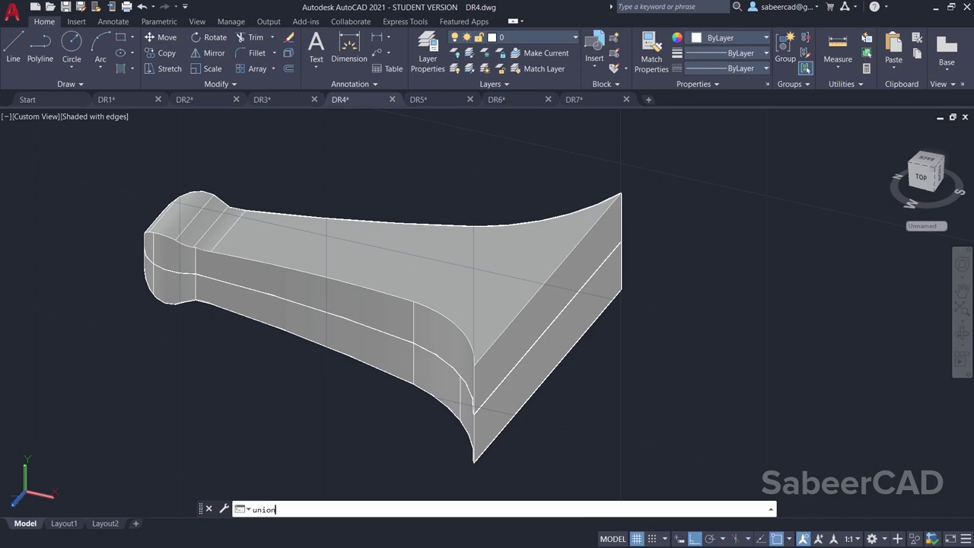
pyautogui.write('union')
pyautogui.press('Return')
pyautogui.click(484, 172)
pyautogui.click(232, 395)
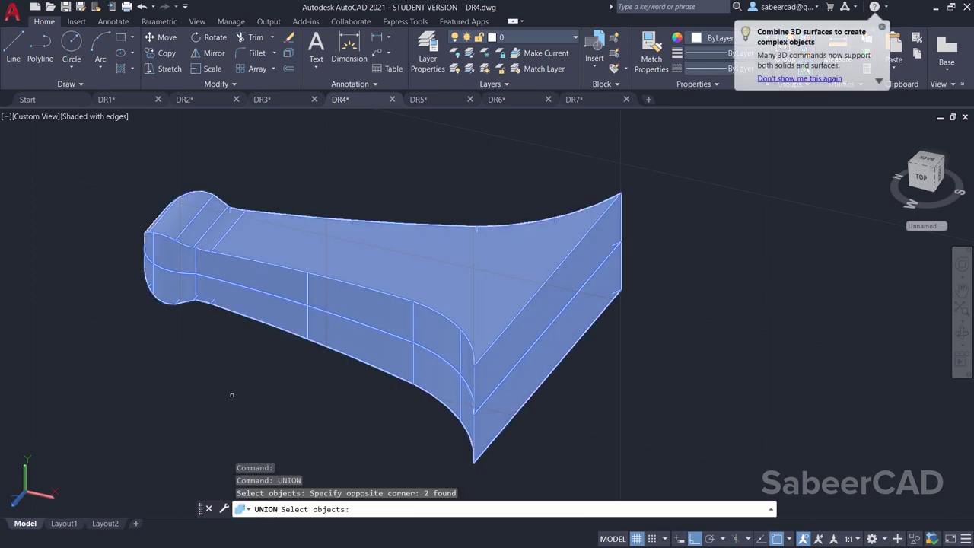
pyautogui.press('Return')
pyautogui.keyDown('shift'); pyautogui.moveTo(261, 358); pyautogui.dragTo(428, 319, button='middle'); pyautogui.keyUp('shift')
# Step: Switch to the DR5 drawing and examine the shaded drone body with its four arms and centre
pyautogui.click(431, 99)
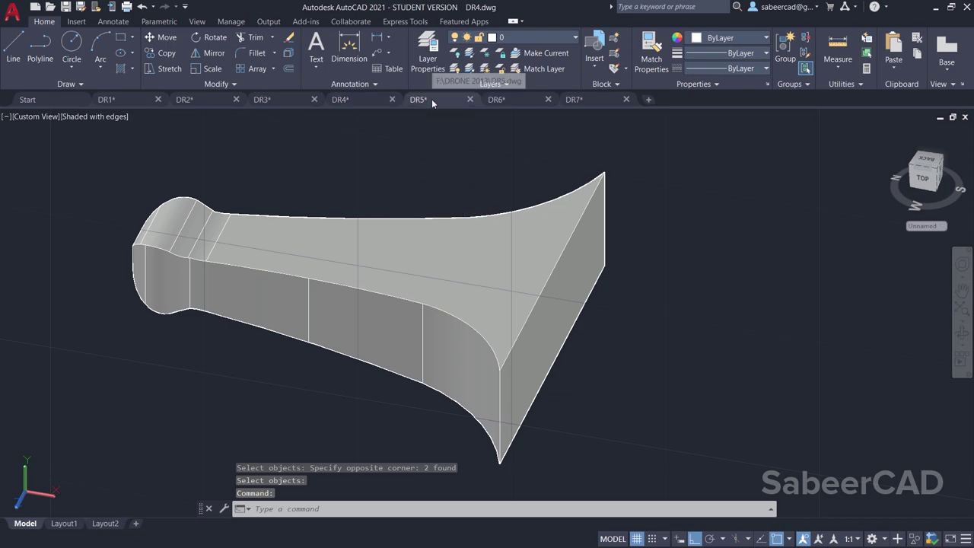
pyautogui.keyDown('shift'); pyautogui.moveTo(378, 270); pyautogui.dragTo(367, 291, button='middle'); pyautogui.keyUp('shift')
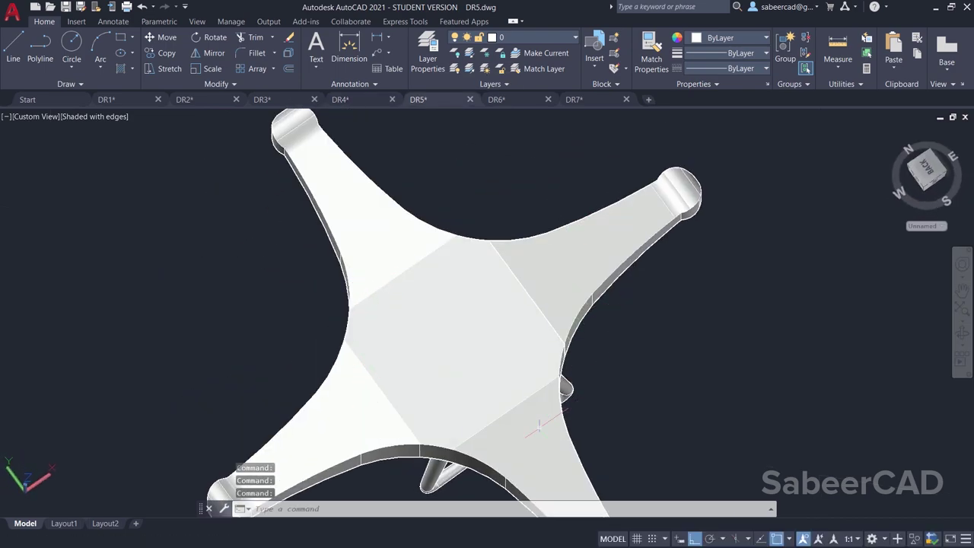
pyautogui.scroll(-2, 493, 364)
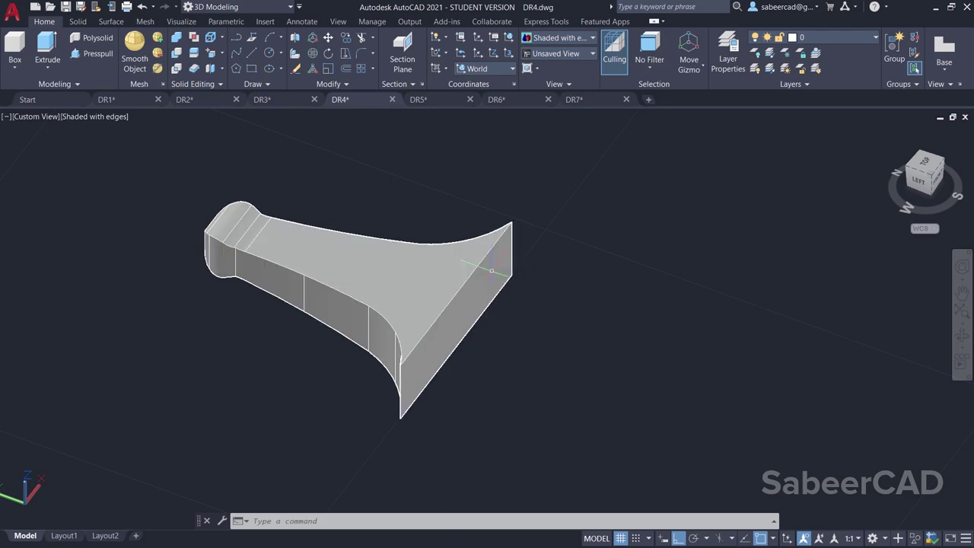
# Step: Draw a line along the upper edge of the arm's wide end face in DR4, from corner to corner
pyautogui.click(253, 55)
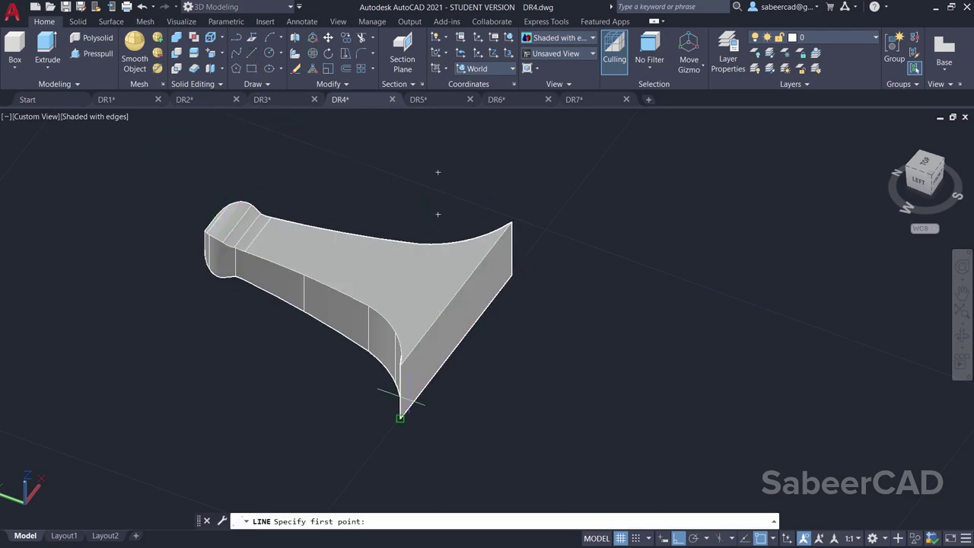
pyautogui.click(400, 366)
pyautogui.click(512, 222)
pyautogui.press('Return')
# Step: Move the new line about 15 units away from the arm's wide end, perpendicular to the end face
pyautogui.write('m')
pyautogui.press('Return')
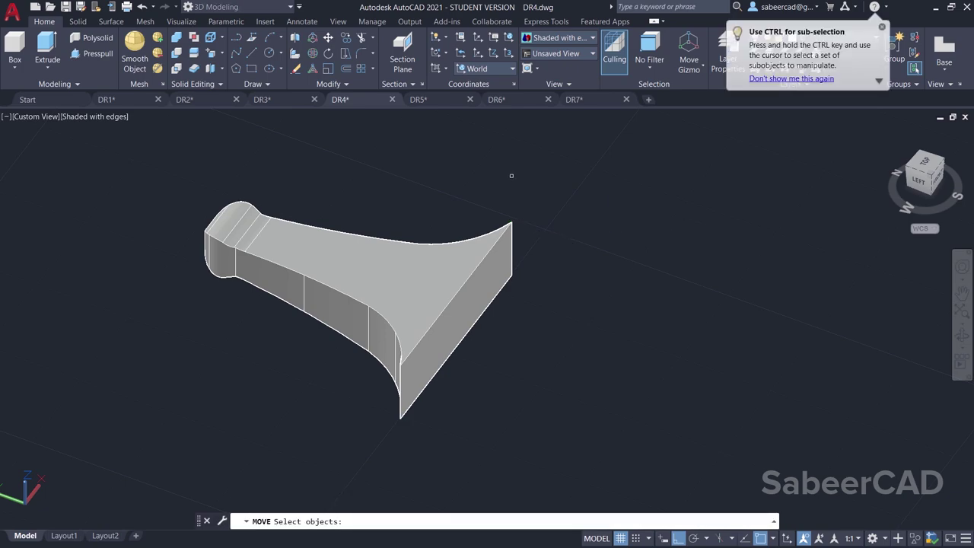
pyautogui.press('Return')
pyautogui.click(512, 222)
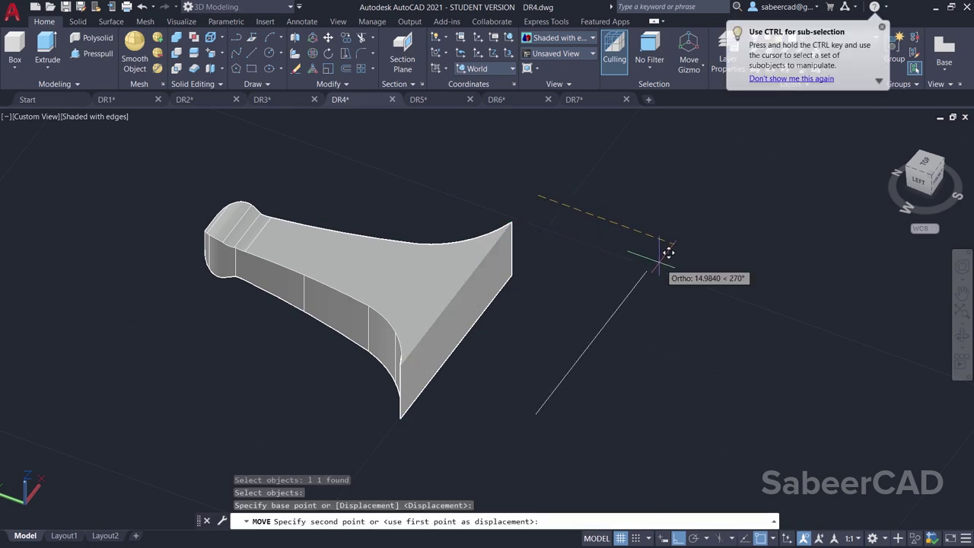
pyautogui.click(674, 271)
pyautogui.press('Escape')
# Step: Rotate the moved line so that it runs perpendicular to the arm's wide end face
pyautogui.write('ro')
pyautogui.press('Return')
pyautogui.click(651, 410)
pyautogui.click(589, 327)
pyautogui.press('Return')
pyautogui.click(701, 380)
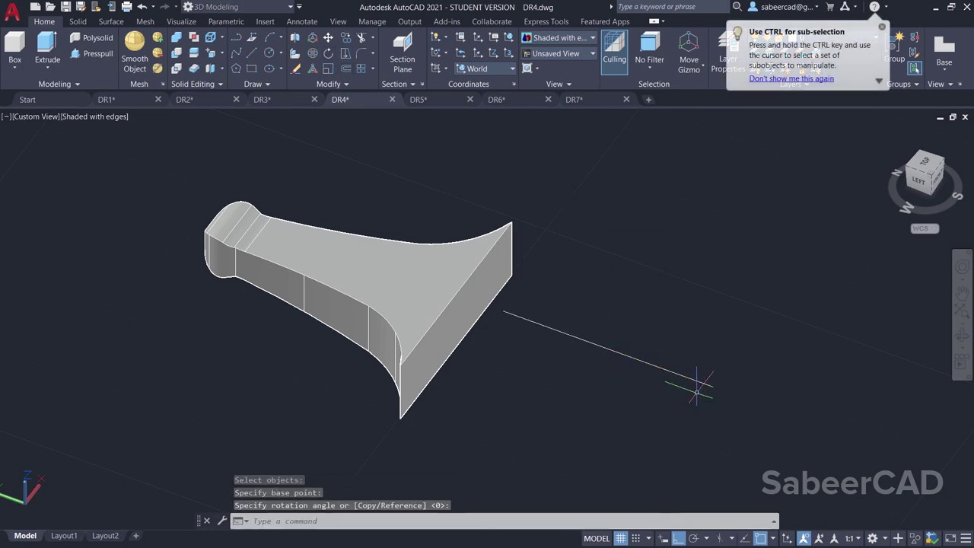
# Step: Move the line so its near endpoint sits on the midpoint of the end face's upper edge
pyautogui.click(328, 38)
pyautogui.click(584, 305)
pyautogui.click(537, 324)
pyautogui.press('Return')
pyautogui.click(523, 310)
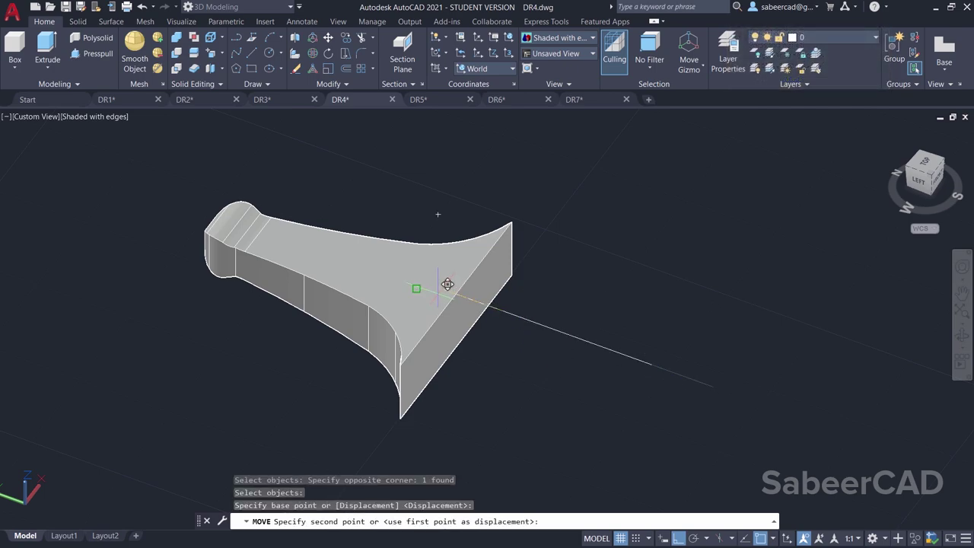
pyautogui.click(454, 299)
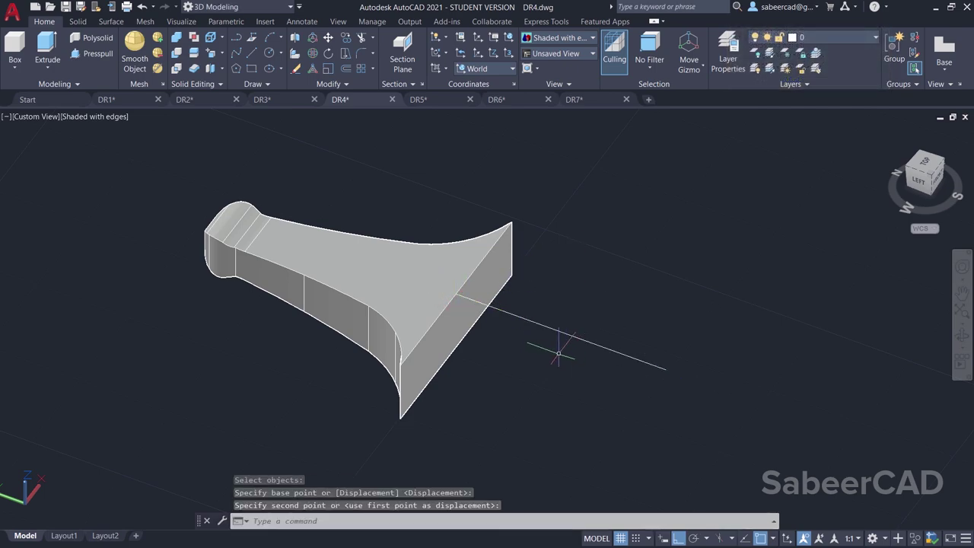
# Step: Create a polar array of the arm with 4 items, centred on the midpoint of the construction line
pyautogui.moveTo(567, 355); pyautogui.dragTo(533, 347, button='middle')
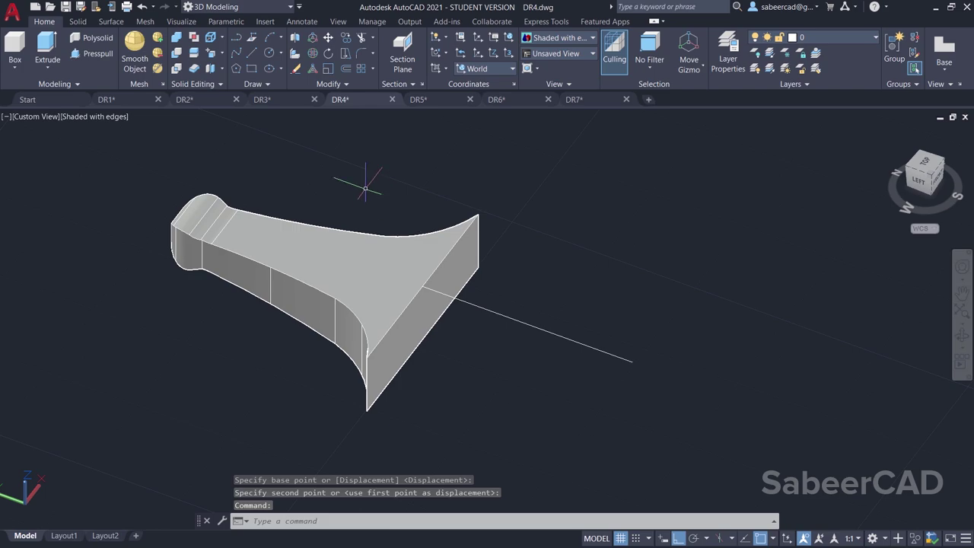
pyautogui.click(372, 68)
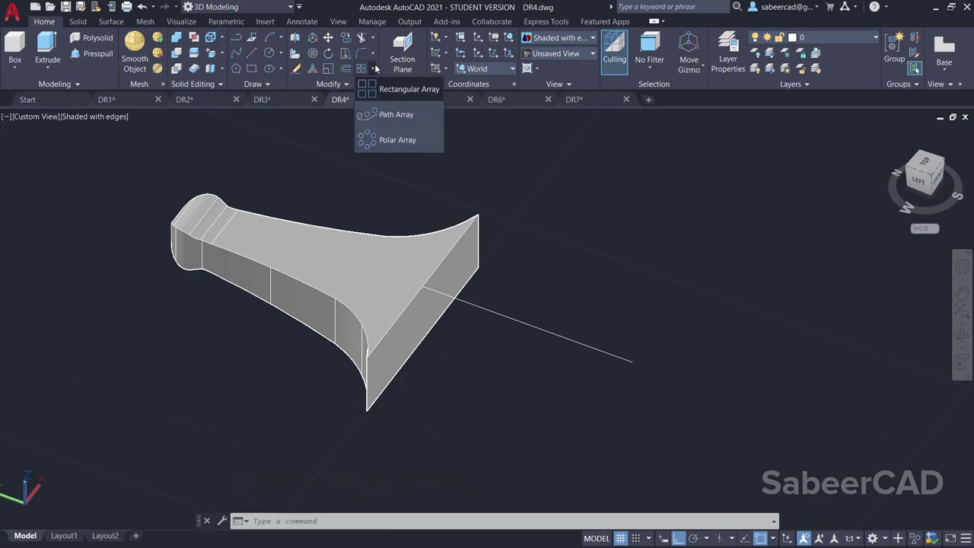
pyautogui.click(391, 140)
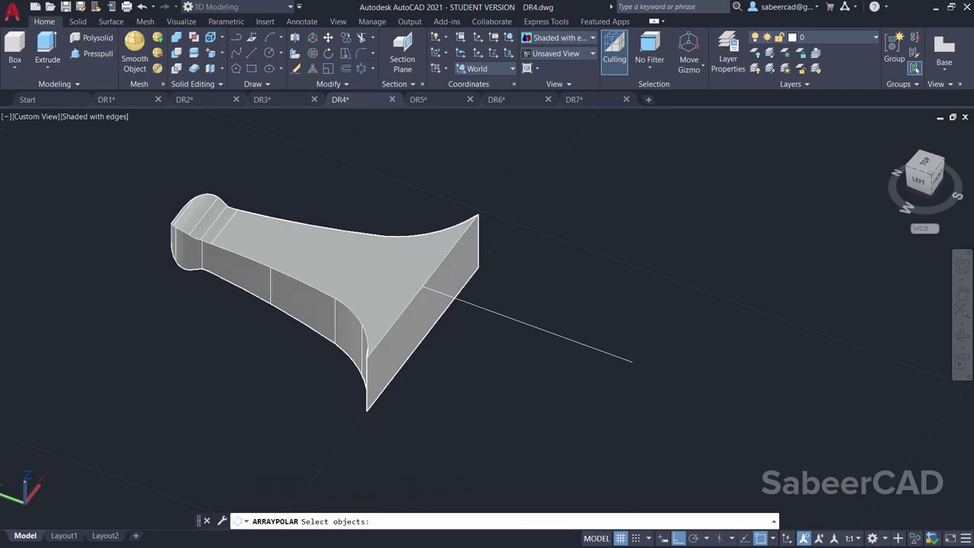
pyautogui.click(479, 252)
pyautogui.press('Return')
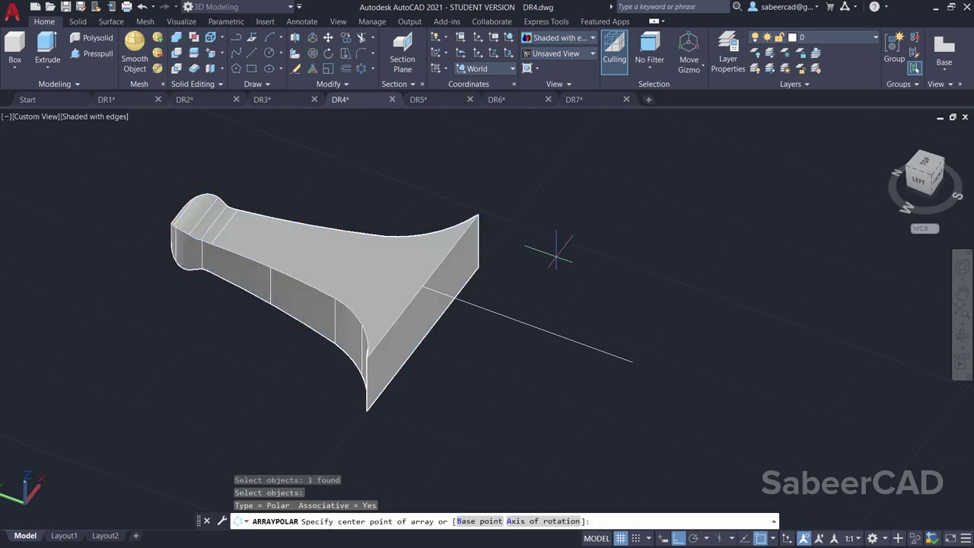
pyautogui.click(529, 328)
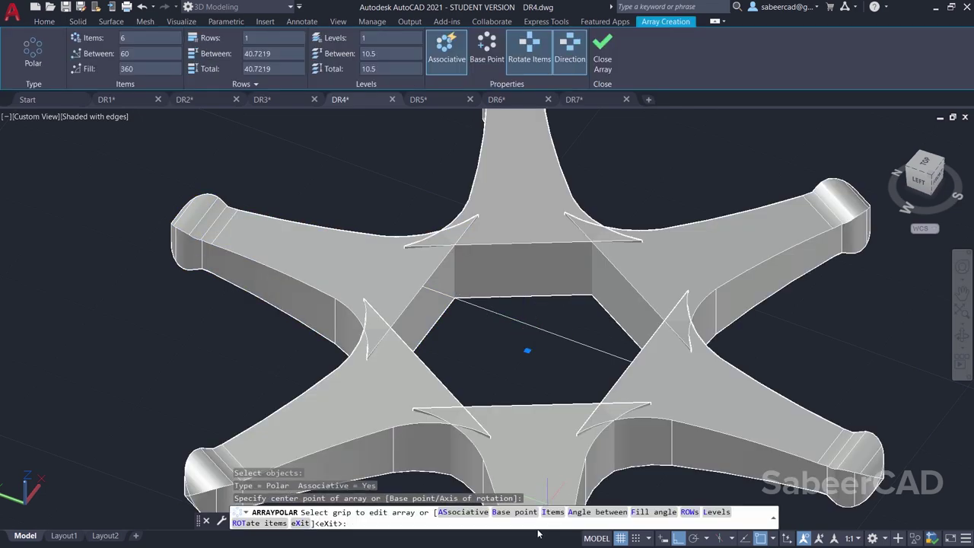
pyautogui.click(553, 512)
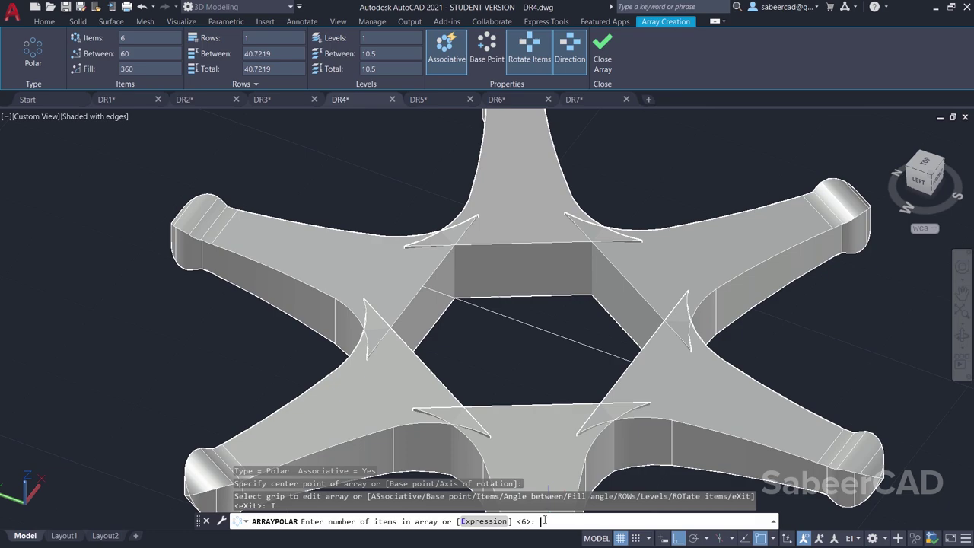
pyautogui.write('4')
pyautogui.press('Return')
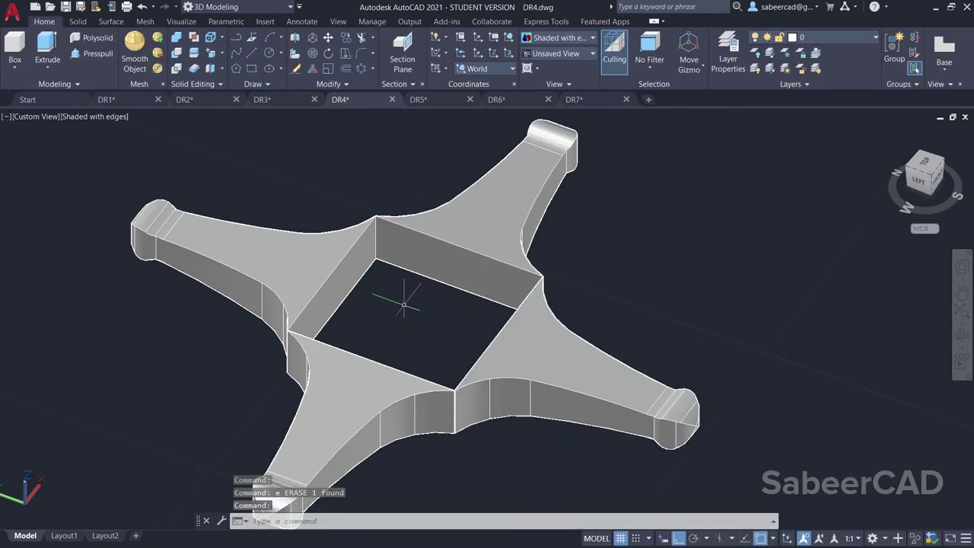
# Step: Draw a rectangle over the central opening between the four arms, spanning two diagonally opposite inner corners
pyautogui.click(251, 67)
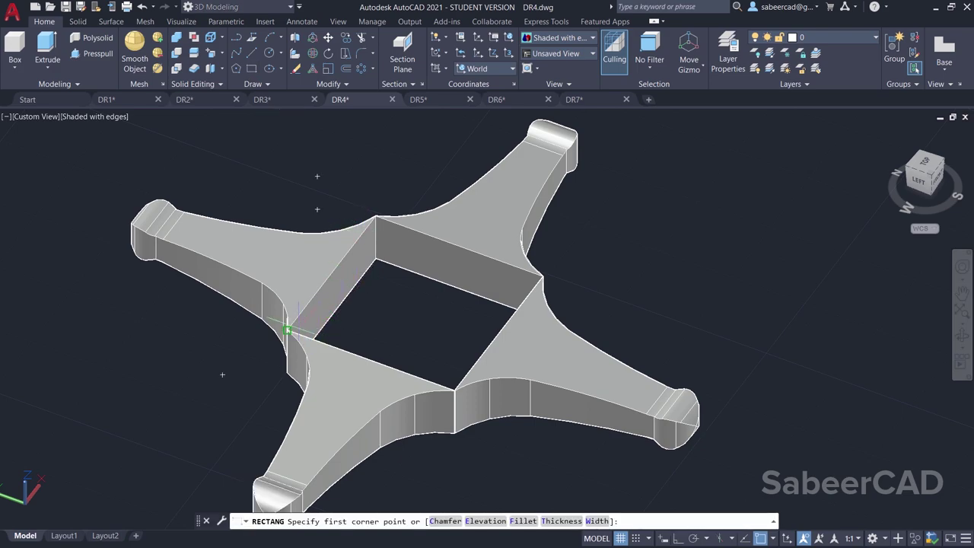
pyautogui.click(288, 329)
pyautogui.press('Escape')
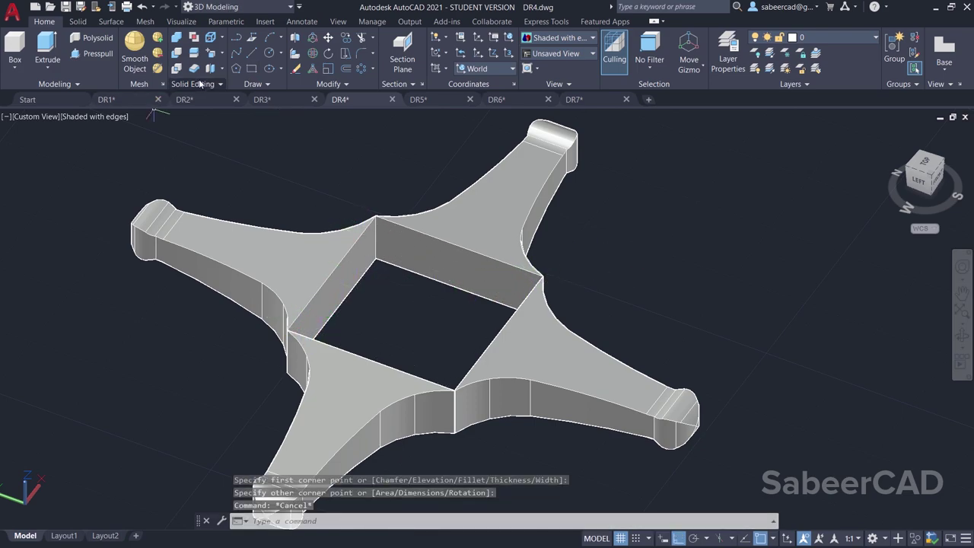
# Step: With selection cycling on, extrude the central rectangle as a solid down to the arms' bottom edge
pyautogui.press('Escape')
pyautogui.hotkey('ctrl', 'w')
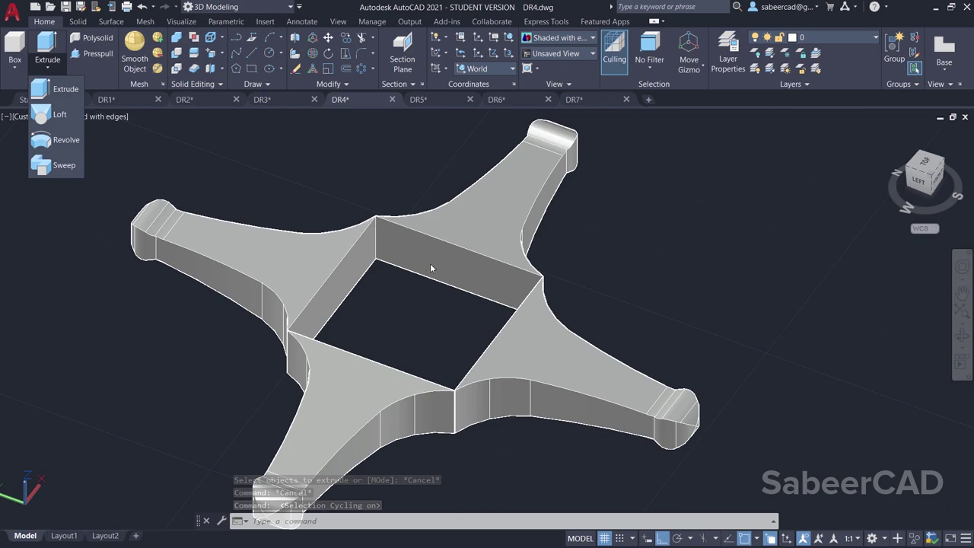
pyautogui.click(478, 244)
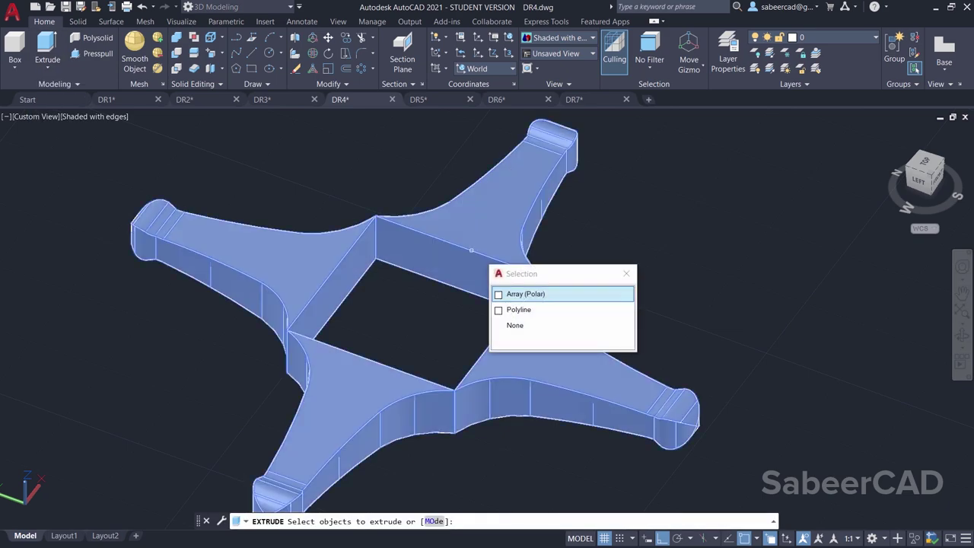
pyautogui.click(523, 310)
pyautogui.press('Return')
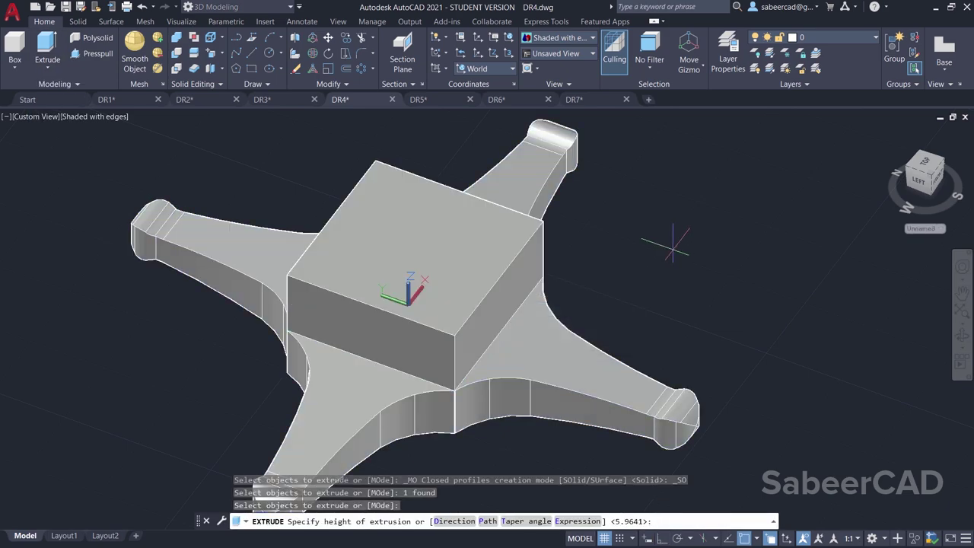
pyautogui.scroll(5, 455, 432)
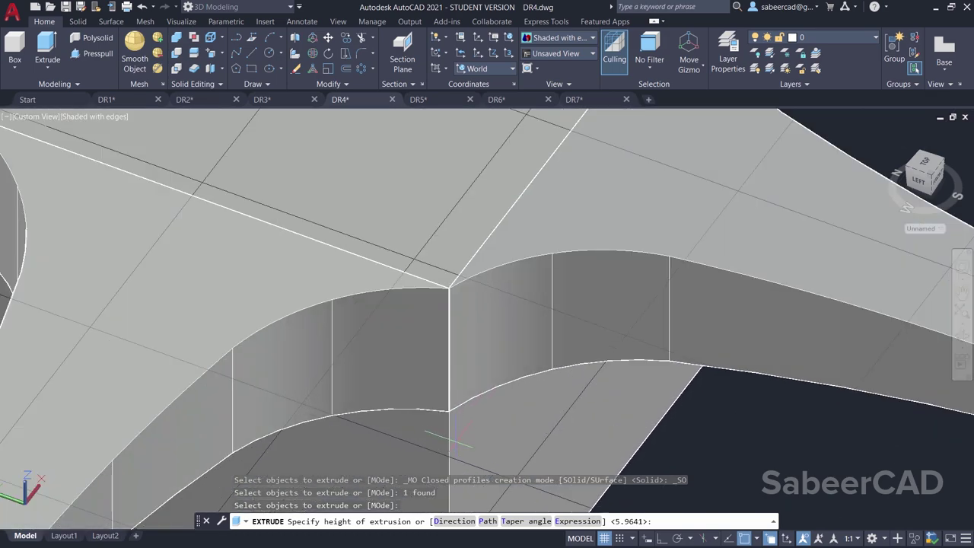
pyautogui.scroll(-6, 449, 411)
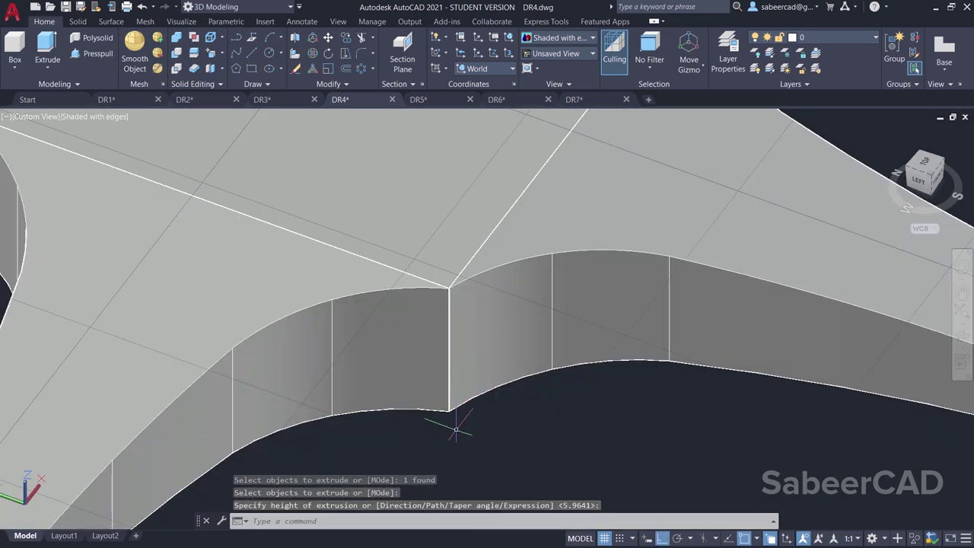
# Step: Explode the polar array of arms into separate solids
pyautogui.click(523, 264)
pyautogui.scroll(-3, 527, 230)
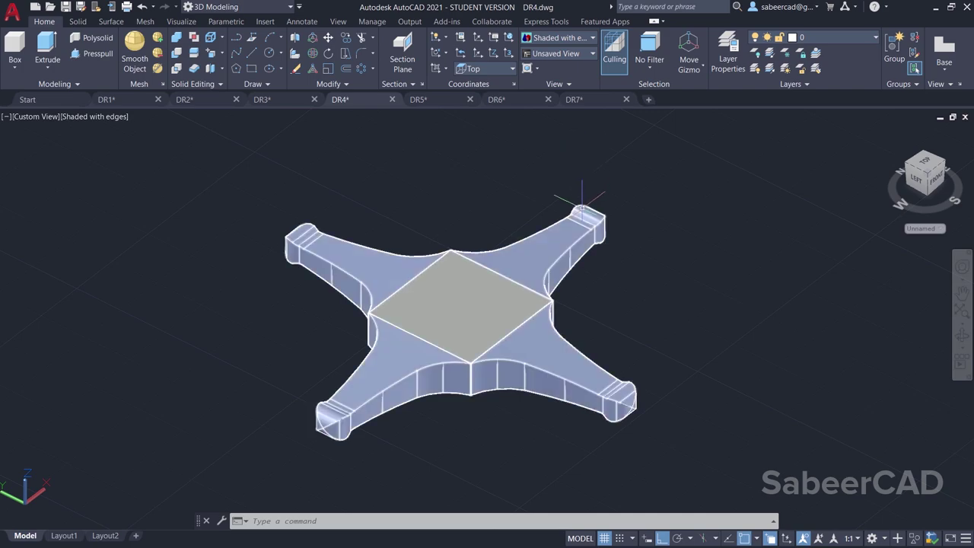
pyautogui.scroll(2, 471, 198)
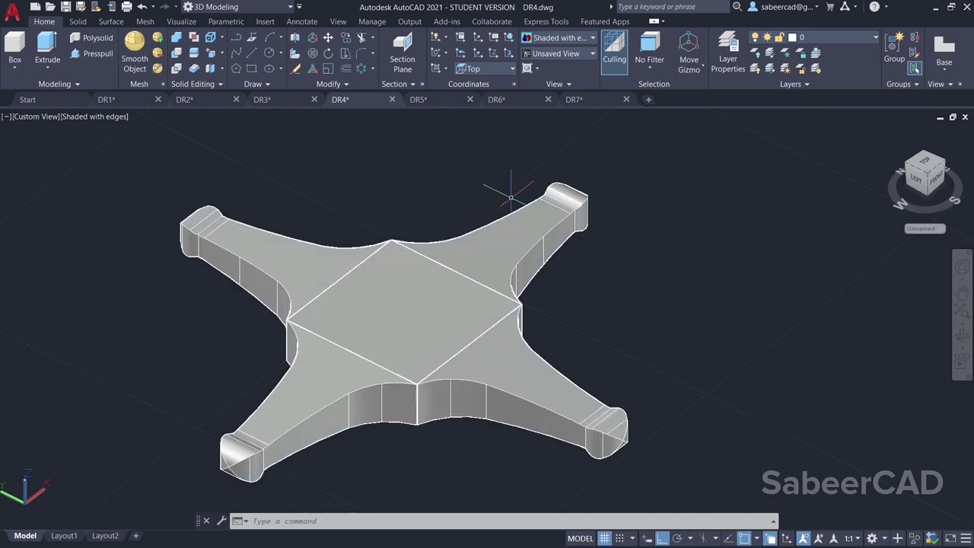
pyautogui.press('Escape')
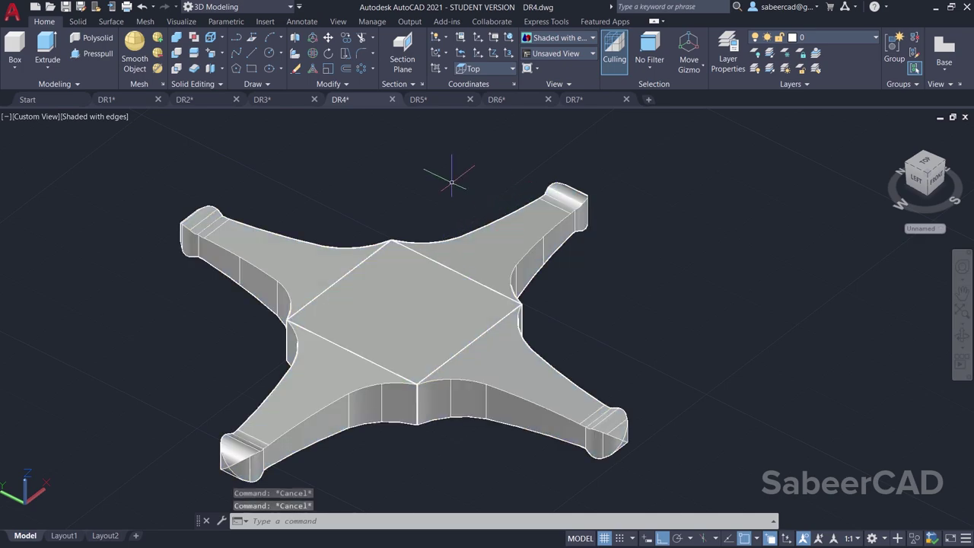
pyautogui.write('x')
pyautogui.press('Return')
pyautogui.click(501, 234)
pyautogui.press('Return')
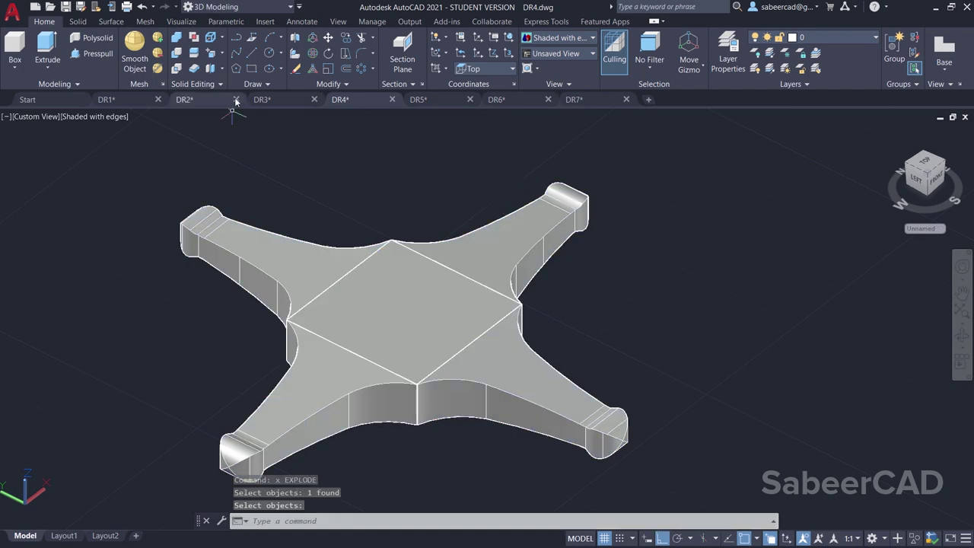
# Step: Union the four arms and the central block into a single solid
pyautogui.click(178, 40)
pyautogui.click(394, 191)
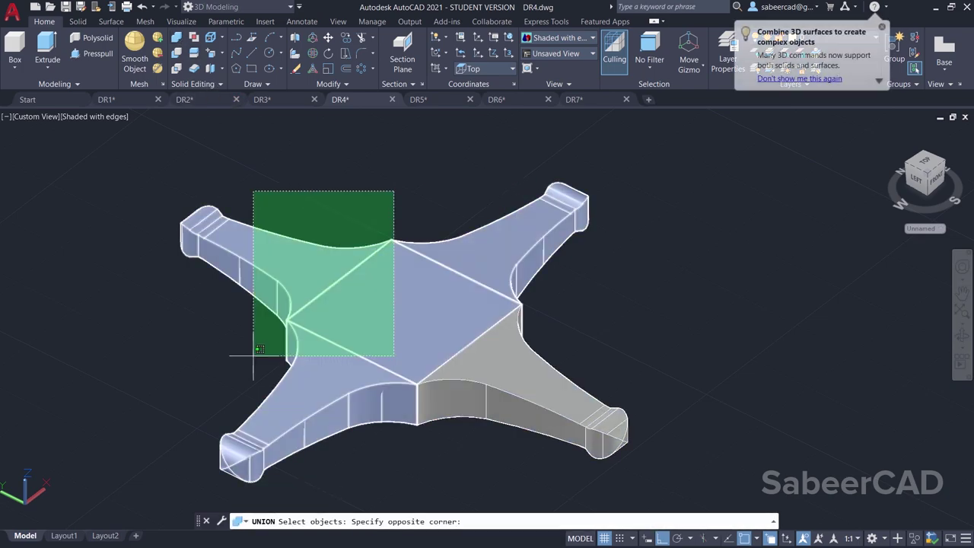
pyautogui.click(252, 339)
pyautogui.click(666, 299)
pyautogui.click(331, 469)
pyautogui.press('Return')
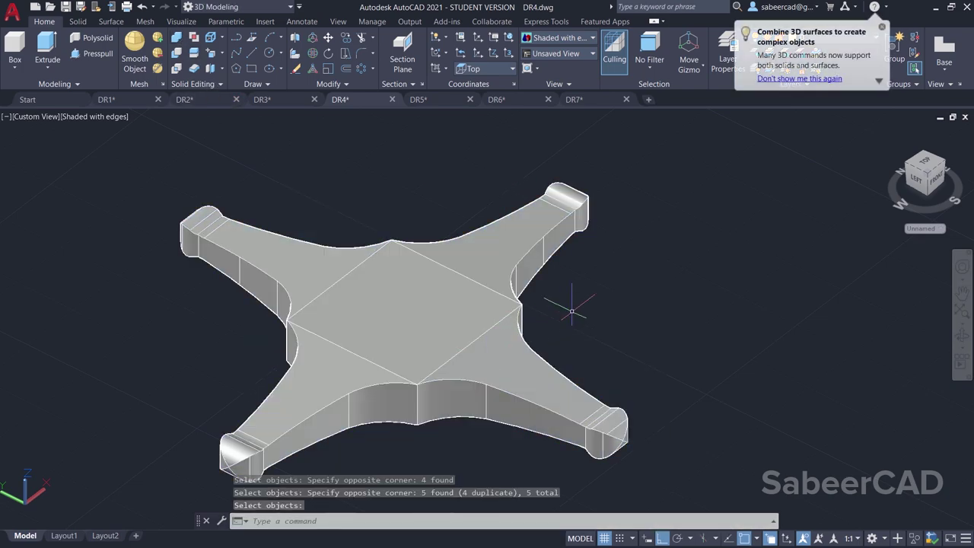
# Step: Examine the joined body from another angle and compare it with the model in the DR5 drawing
pyautogui.keyDown('shift'); pyautogui.moveTo(382, 369); pyautogui.dragTo(387, 228, button='middle'); pyautogui.keyUp('shift')
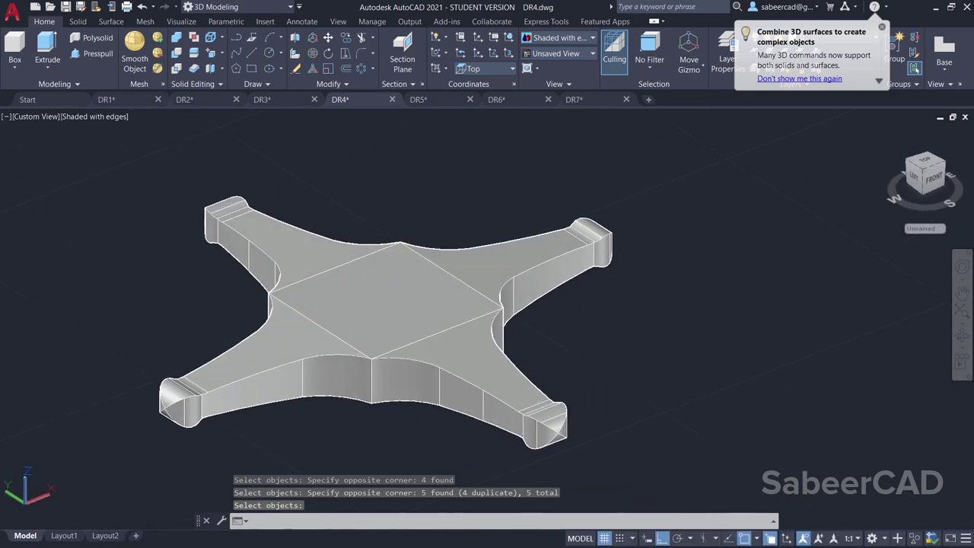
pyautogui.press('Escape')
pyautogui.click(442, 103)
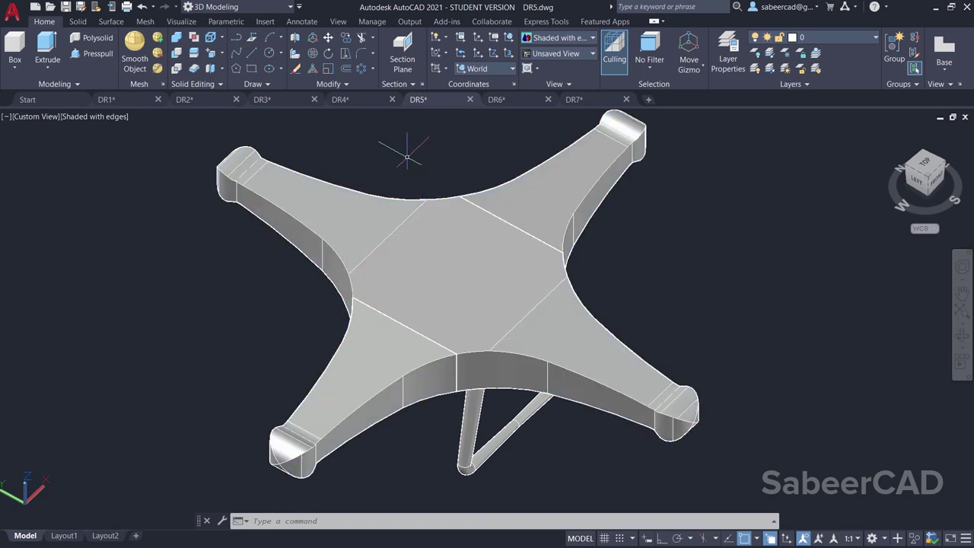
pyautogui.click(352, 100)
# Step: Display the DR4 model in the 2D Wireframe visual style from the Top view
pyautogui.click(98, 117)
pyautogui.click(106, 144)
pyautogui.click(34, 116)
pyautogui.click(58, 146)
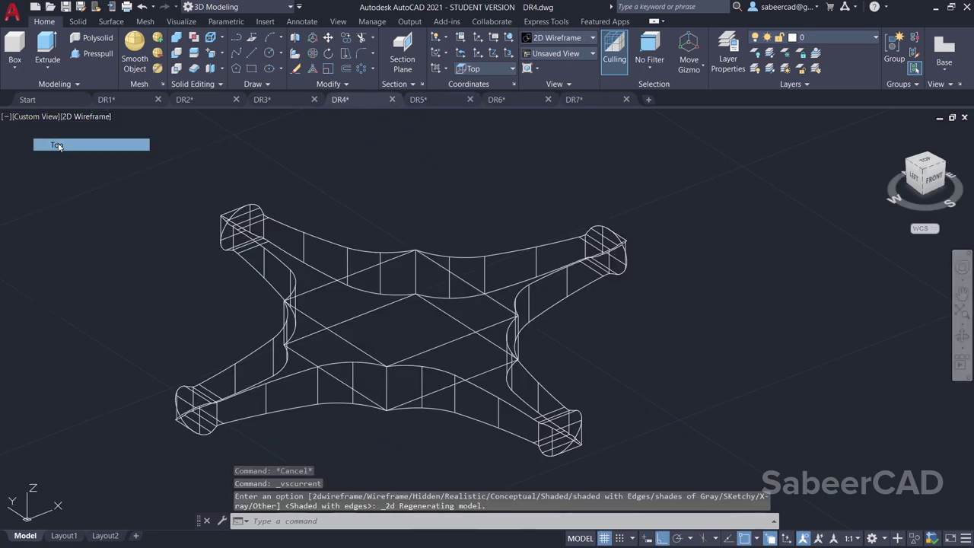
pyautogui.scroll(3, 446, 271)
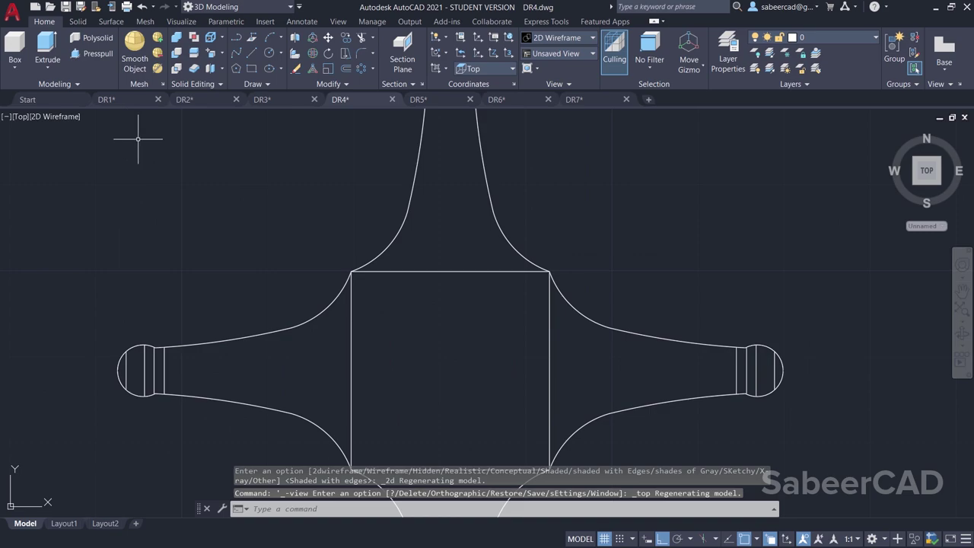
# Step: Start a polyline with a three-point arc that cuts across one body corner, linking the curved side edges of two adjacent arms
pyautogui.click(236, 52)
pyautogui.click(297, 318)
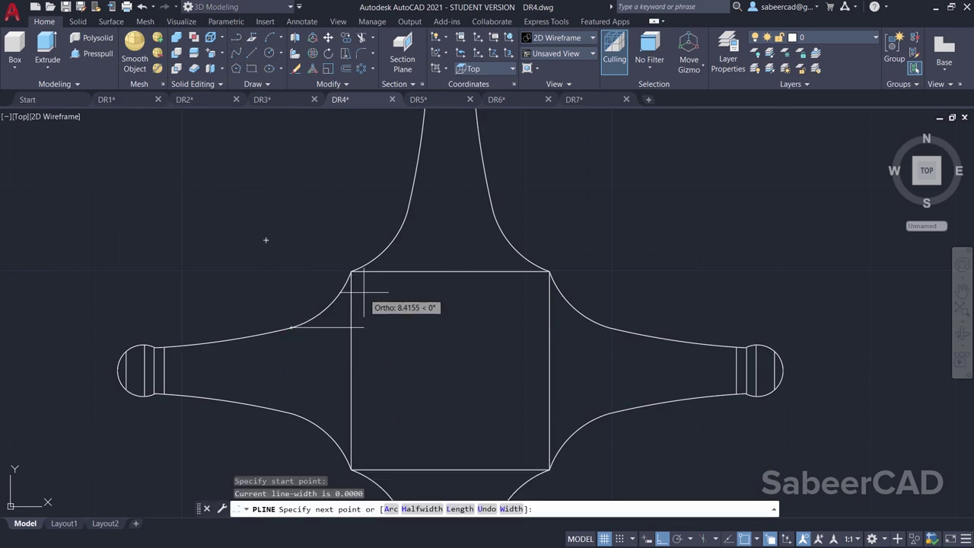
pyautogui.scroll(2, 370, 278)
pyautogui.click(663, 539)
pyautogui.rightClick(331, 184)
pyautogui.click(365, 232)
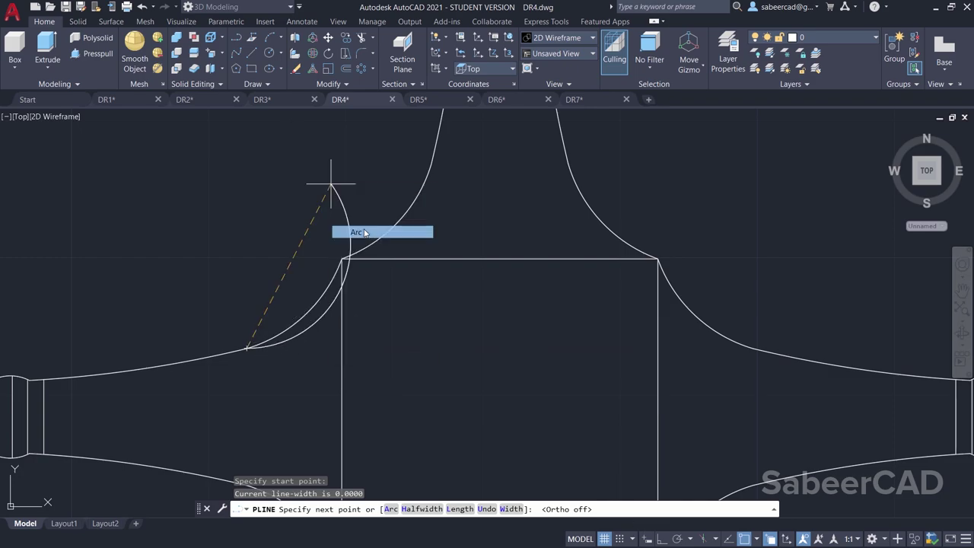
pyautogui.rightClick(371, 209)
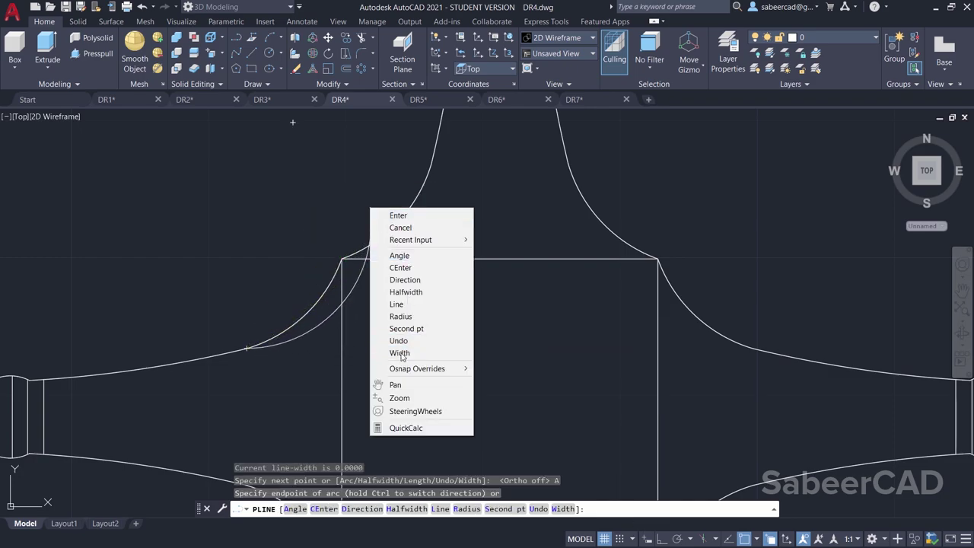
pyautogui.click(406, 328)
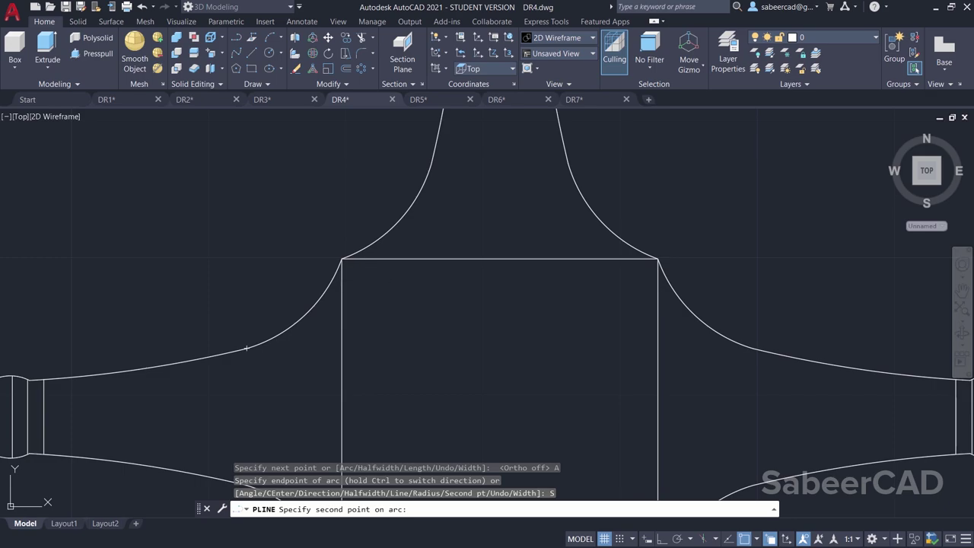
pyautogui.click(364, 274)
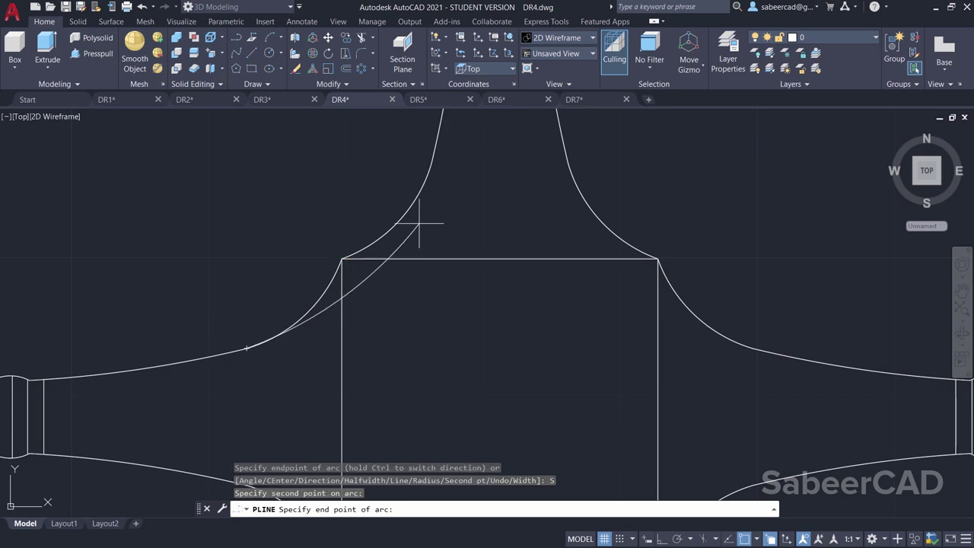
pyautogui.click(426, 182)
# Step: Add a straight segment from the arc's end to a point outside the body and close the polyline
pyautogui.moveTo(445, 179); pyautogui.dragTo(449, 249, button='middle')
pyautogui.rightClick(261, 134)
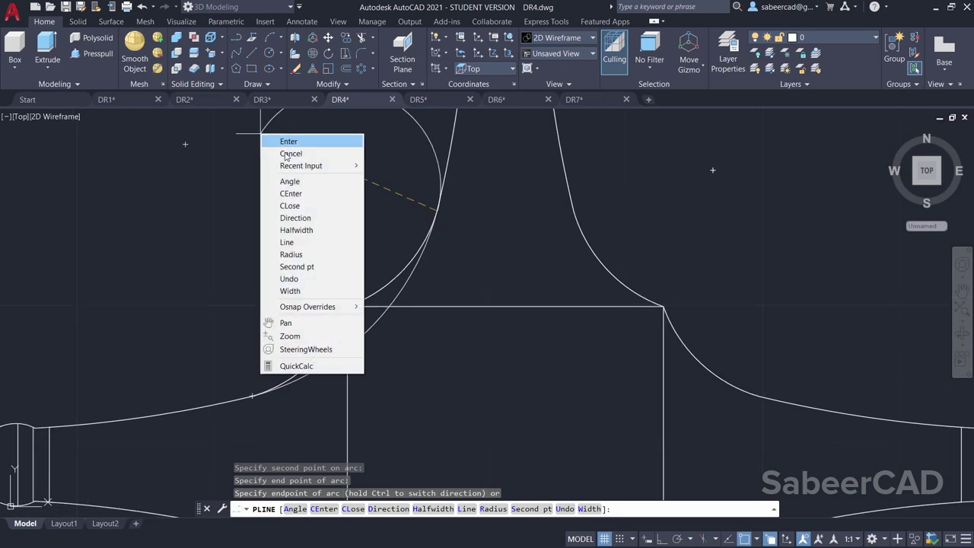
pyautogui.click(287, 242)
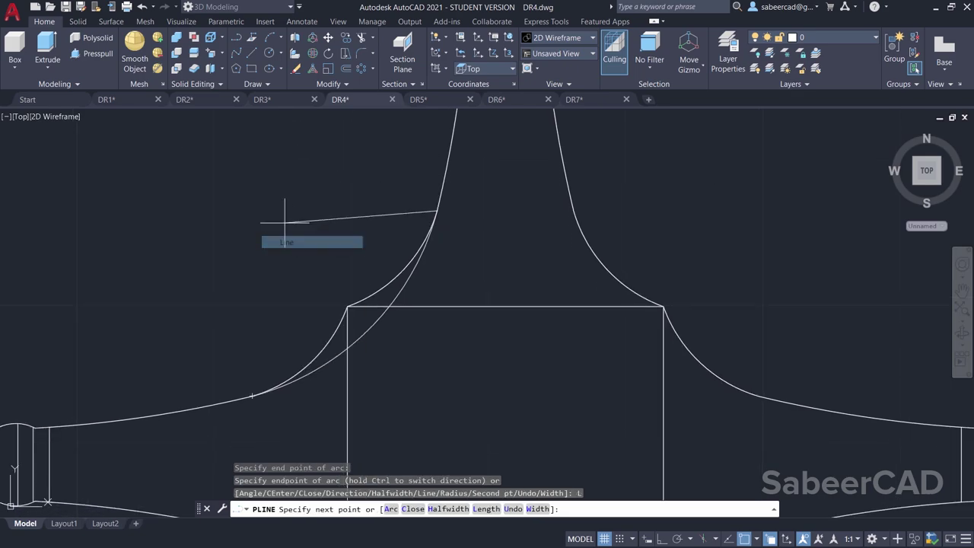
pyautogui.click(237, 169)
pyautogui.rightClick(193, 172)
pyautogui.click(218, 230)
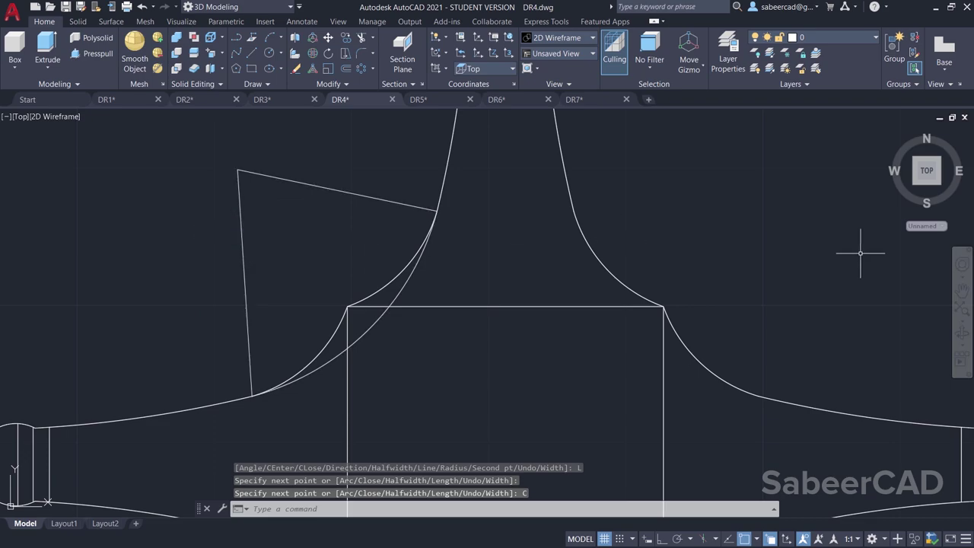
# Step: Move the closed polyline 10 units straight down along the Z axis, below the drone body
pyautogui.moveTo(922, 193)
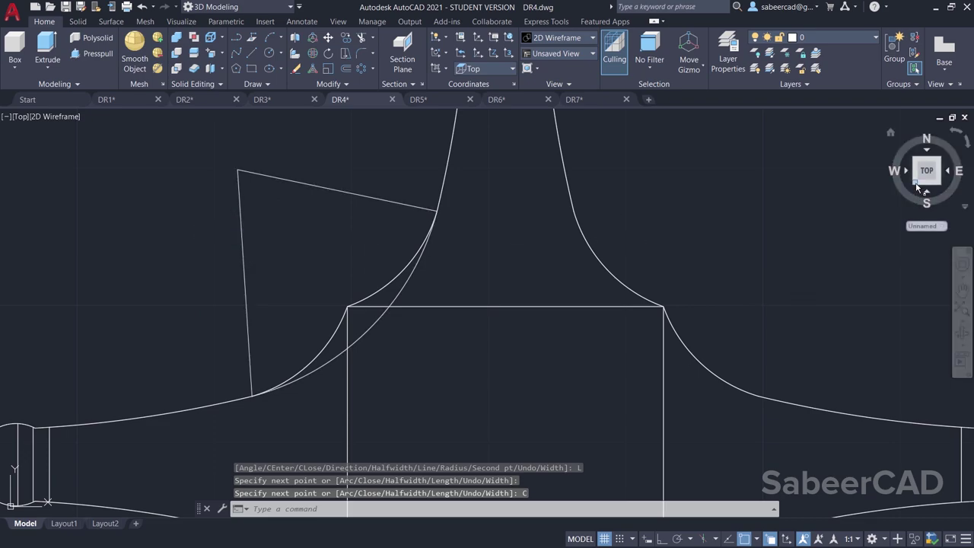
pyautogui.click(918, 186)
pyautogui.keyDown('shift'); pyautogui.moveTo(412, 322); pyautogui.dragTo(464, 287, button='middle'); pyautogui.keyUp('shift')
pyautogui.scroll(3, 463, 287)
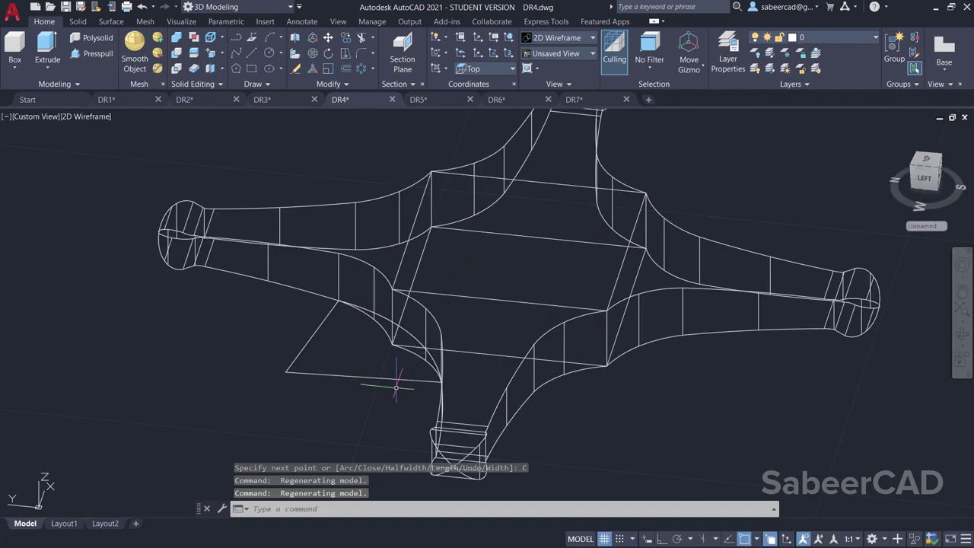
pyautogui.press('Escape')
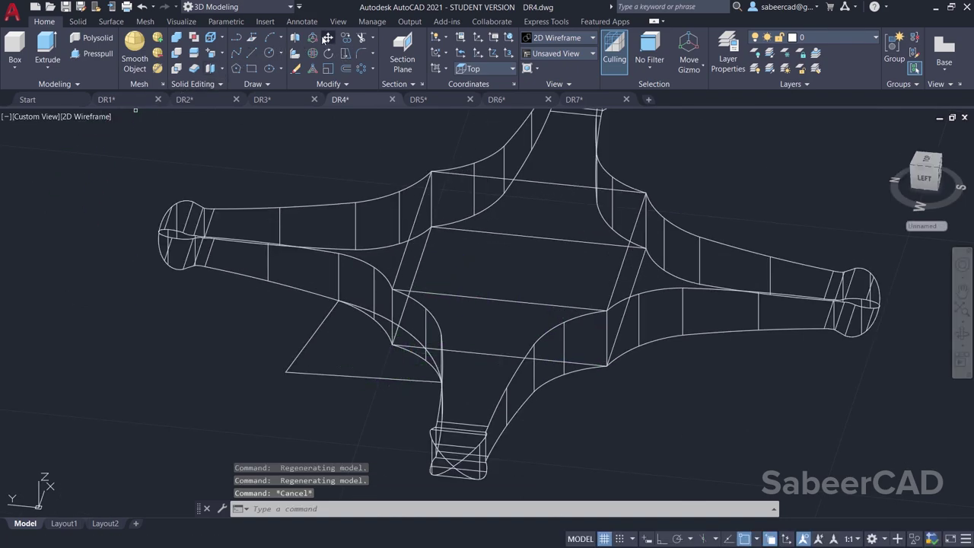
pyautogui.click(327, 38)
pyautogui.click(341, 400)
pyautogui.click(316, 376)
pyautogui.press('Return')
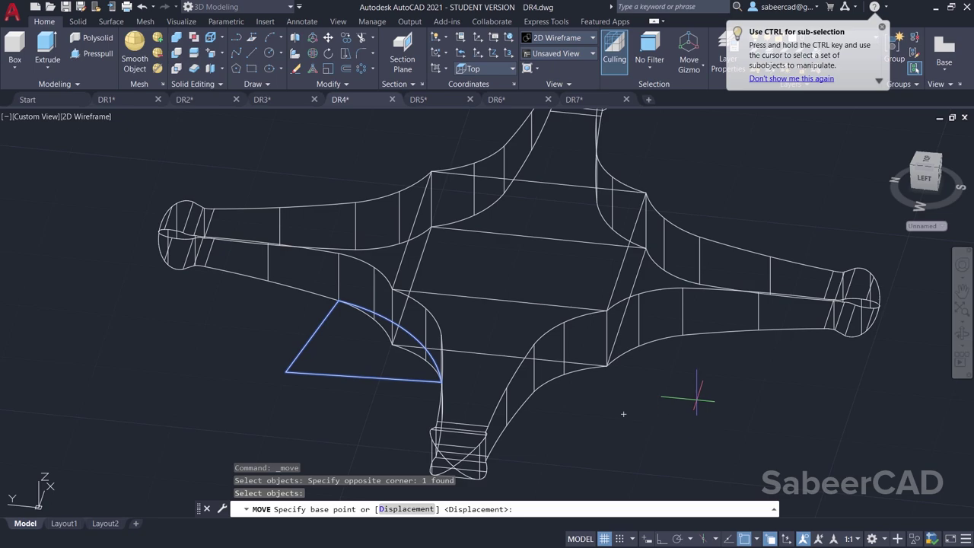
pyautogui.click(705, 391)
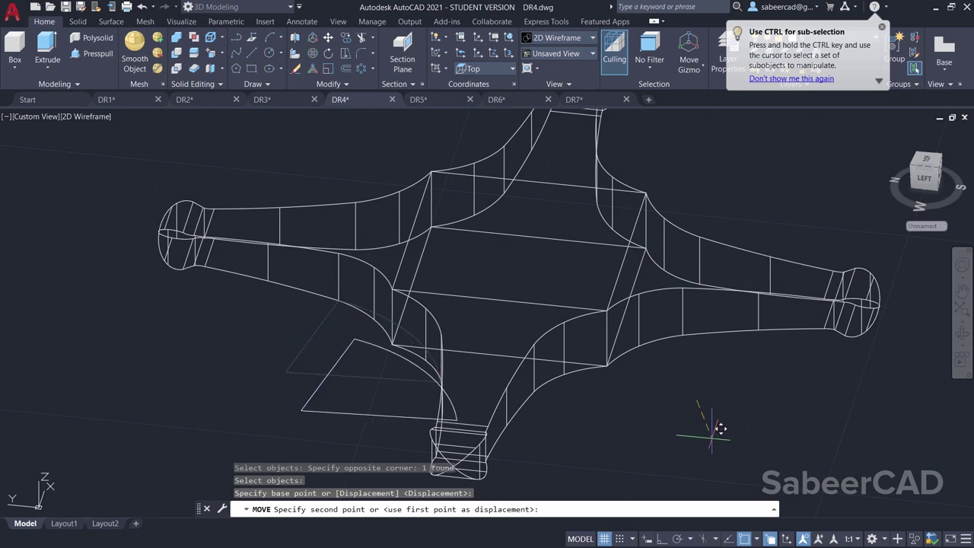
pyautogui.press('F8')
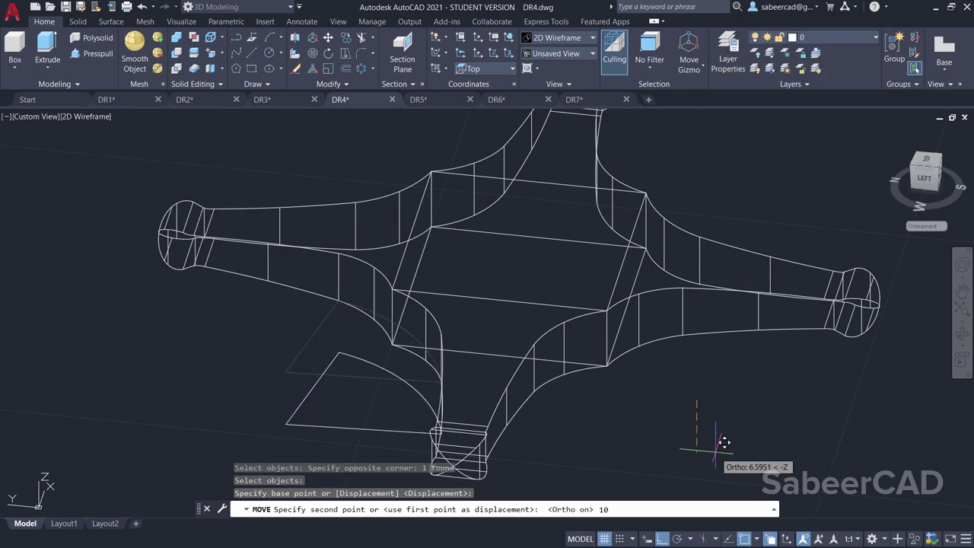
pyautogui.press('Return')
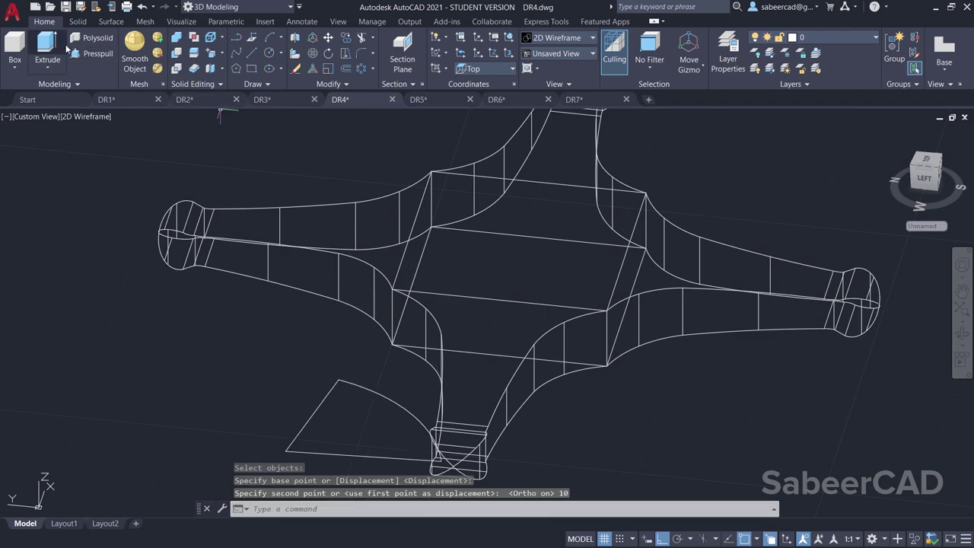
# Step: Extrude the closed polyline upward by 20 units into a solid that passes through the body's corner
pyautogui.click(55, 70)
pyautogui.click(57, 89)
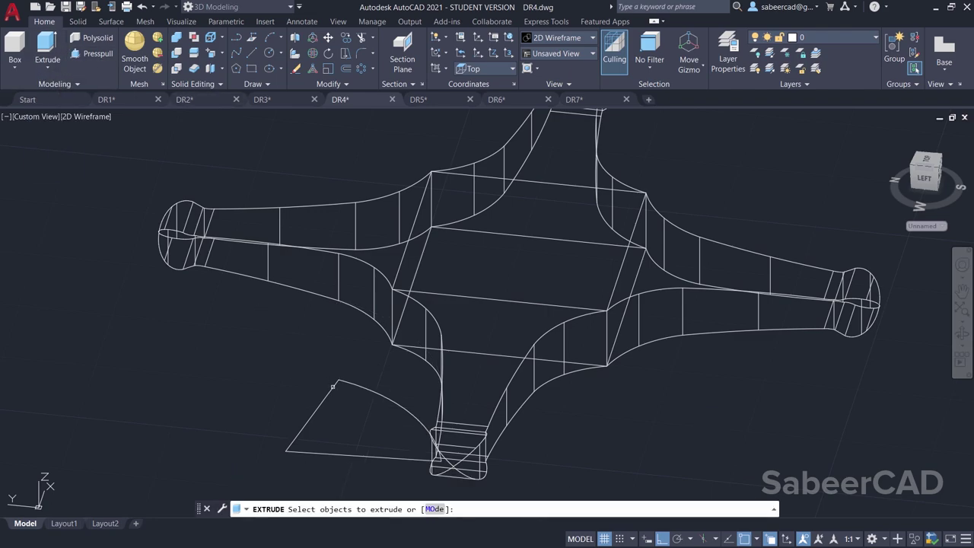
pyautogui.click(333, 386)
pyautogui.press('Return')
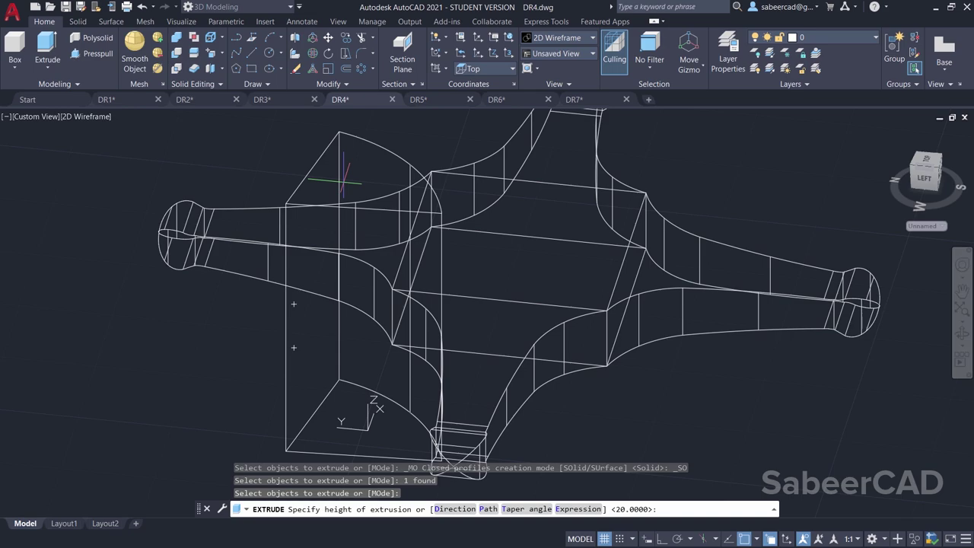
pyautogui.write('20')
pyautogui.press('Return')
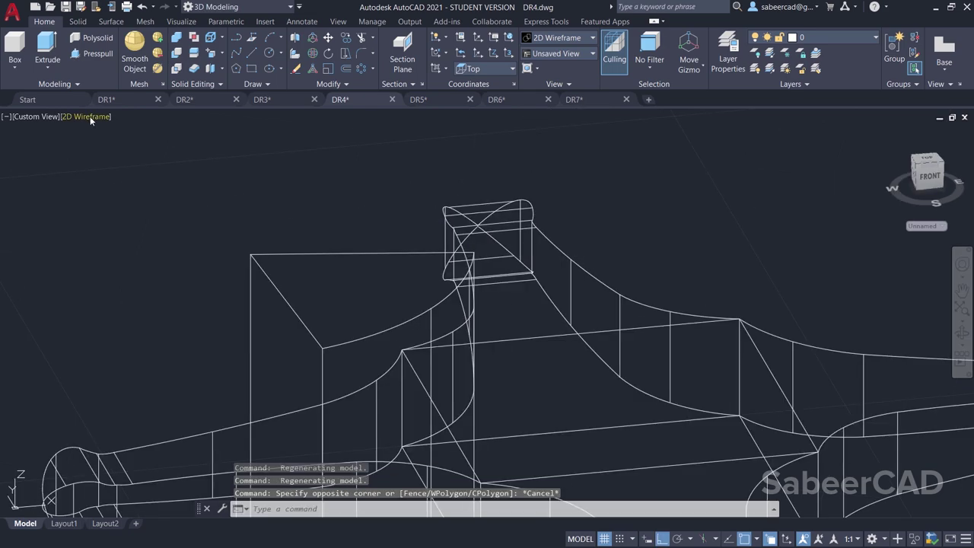
# Step: Display the model in the Shaded with Edges visual style and set the view to Top
pyautogui.click(88, 116)
pyautogui.click(140, 205)
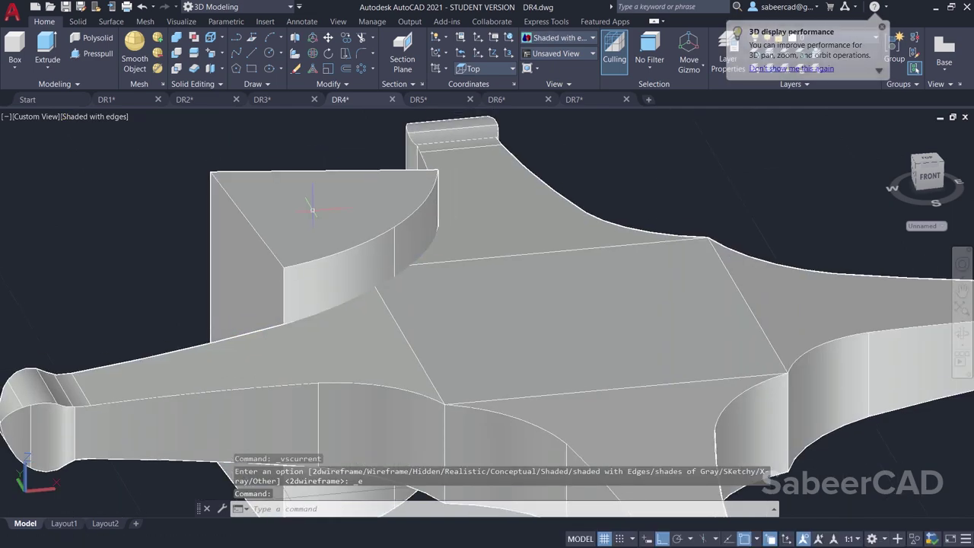
pyautogui.scroll(-3, 462, 314)
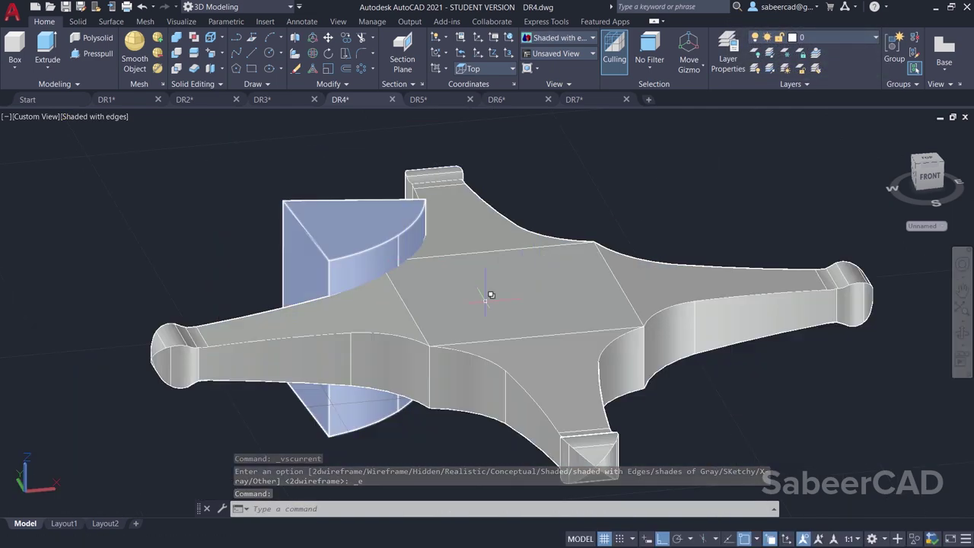
pyautogui.press('Escape')
pyautogui.click(94, 117)
pyautogui.press('Escape')
pyautogui.click(34, 117)
pyautogui.click(45, 137)
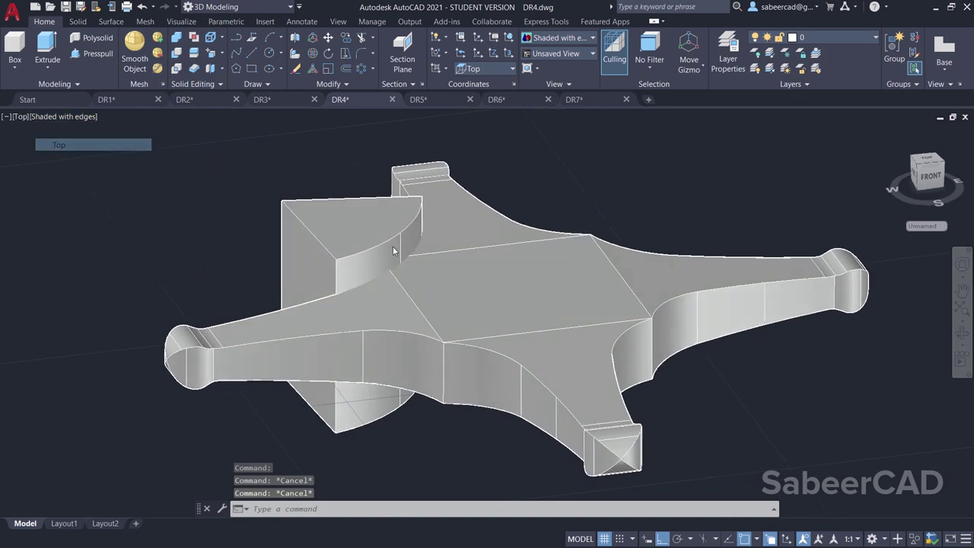
# Step: Mirror the curved cutting solid across the body's vertical centre line, keeping the original
pyautogui.write('mi')
pyautogui.press('Return')
pyautogui.click(380, 221)
pyautogui.click(328, 262)
pyautogui.click(424, 280)
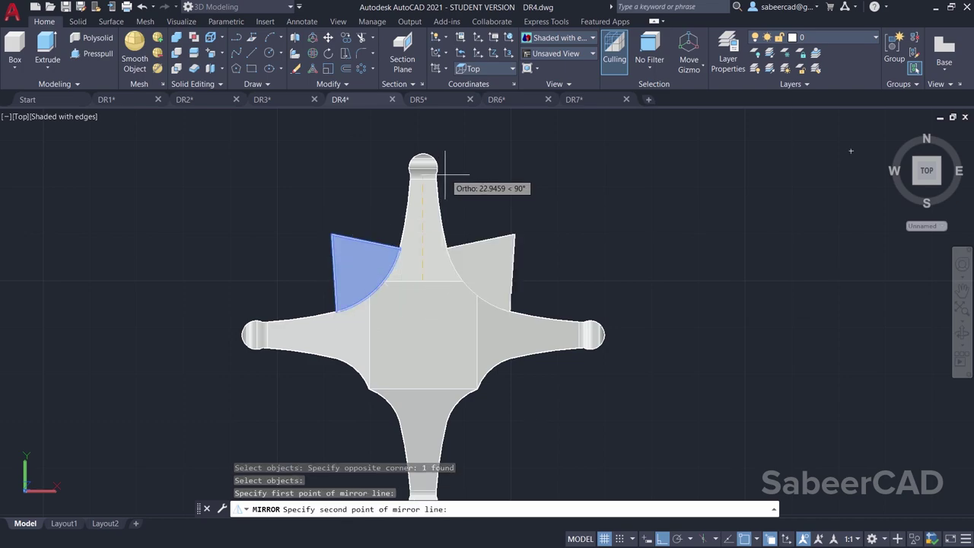
pyautogui.click(446, 148)
pyautogui.press('Return')
pyautogui.click(555, 228)
pyautogui.press('Escape')
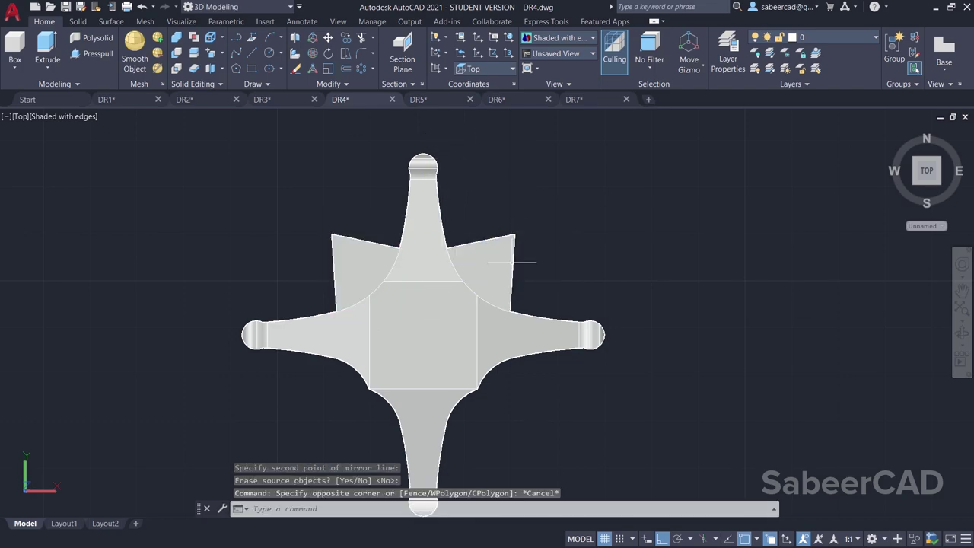
# Step: Mirror both cutting solids across the body's horizontal centre line to the opposite two corners, keeping the originals
pyautogui.press('Return')
pyautogui.click(550, 217)
pyautogui.click(498, 247)
pyautogui.click(342, 228)
pyautogui.click(281, 282)
pyautogui.press('Return')
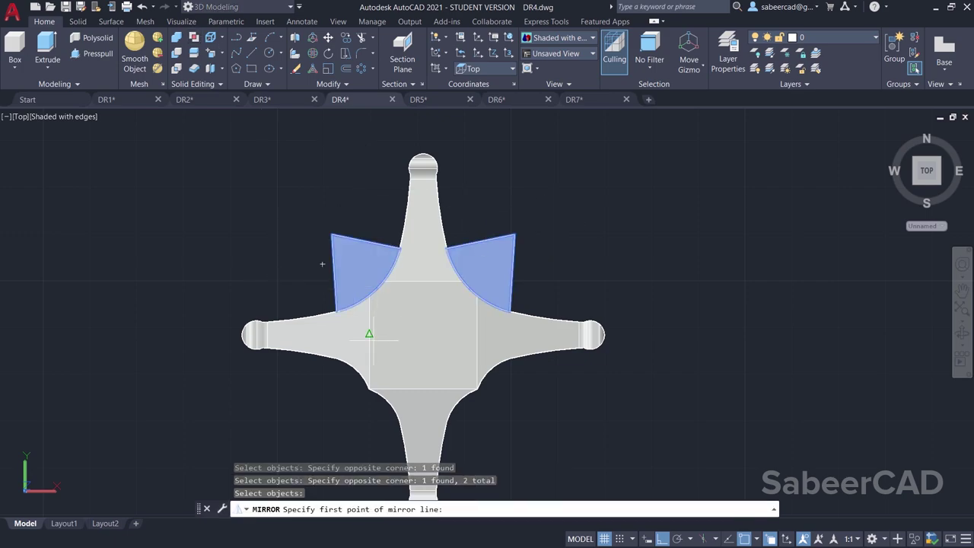
pyautogui.click(370, 335)
pyautogui.click(592, 335)
pyautogui.press('Return')
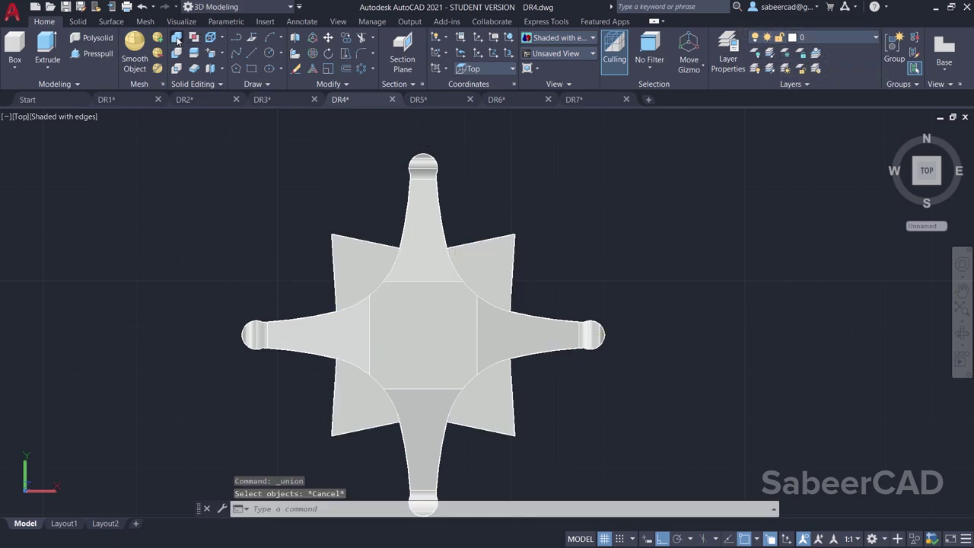
# Step: Union the four corner cutting solids into a single solid
pyautogui.write('uni')
pyautogui.press('Return')
pyautogui.click(487, 262)
pyautogui.click(358, 254)
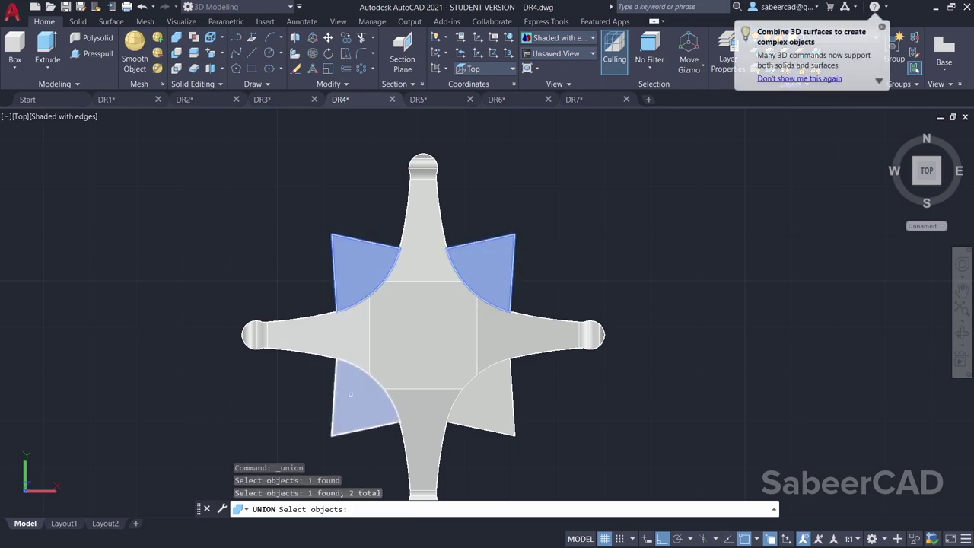
pyautogui.click(362, 400)
pyautogui.click(483, 399)
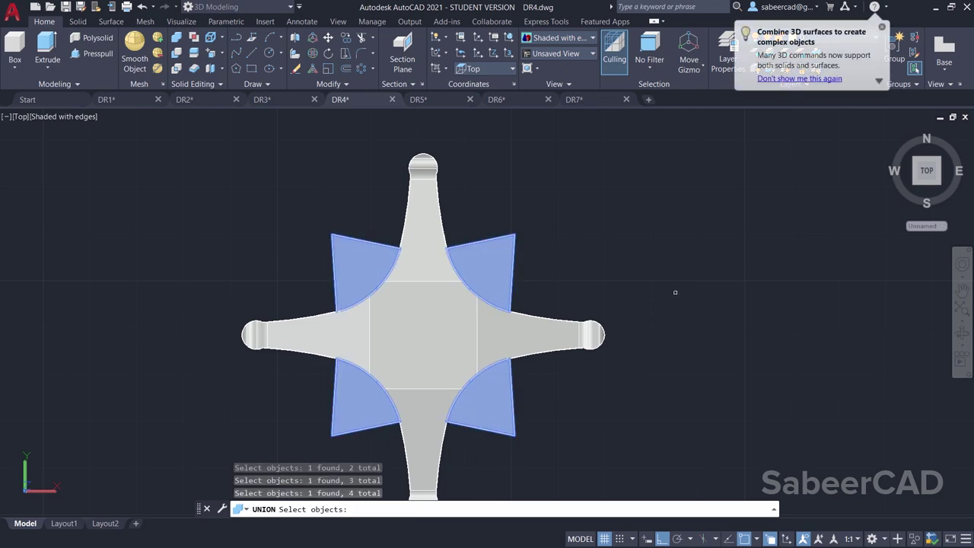
pyautogui.press('Return')
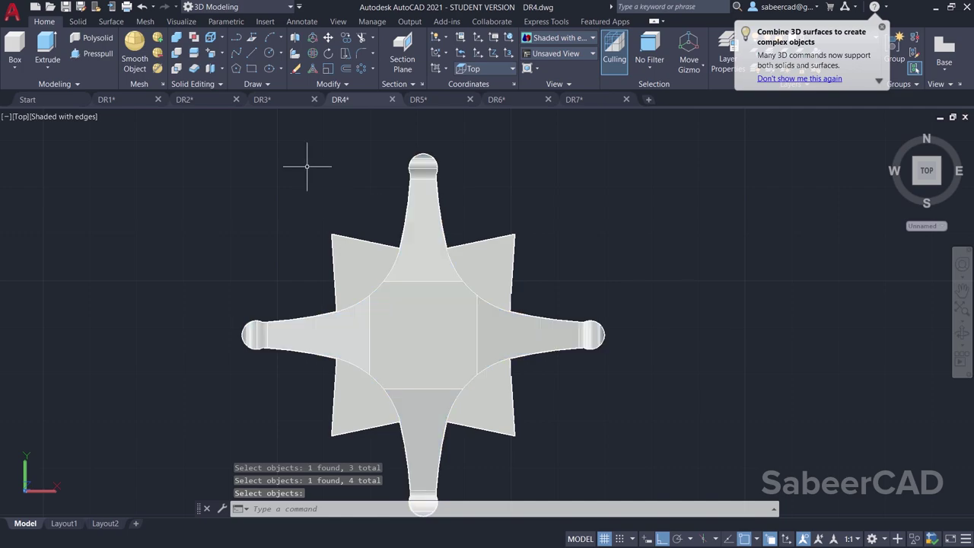
# Step: Subtract the united cutting solid from the drone body to curve its four corners
pyautogui.click(177, 53)
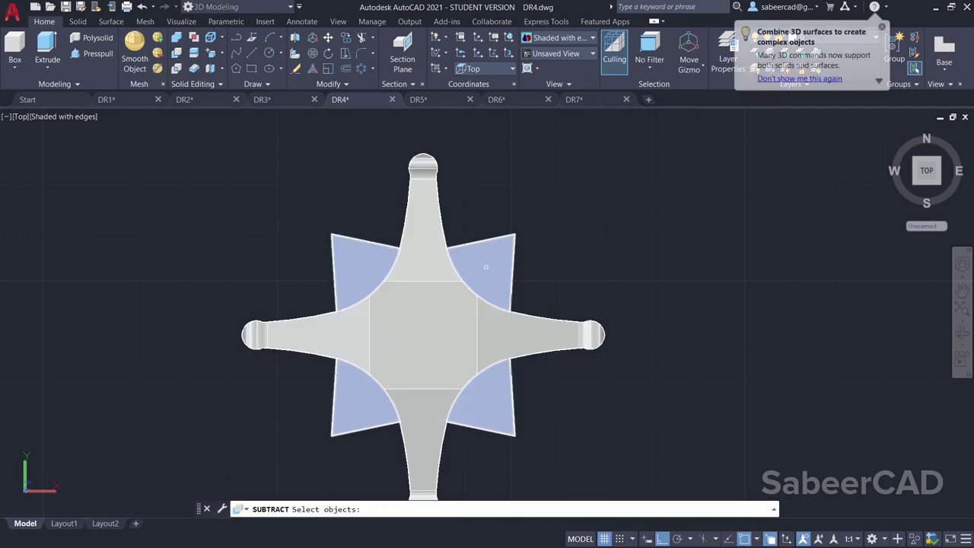
pyautogui.click(426, 189)
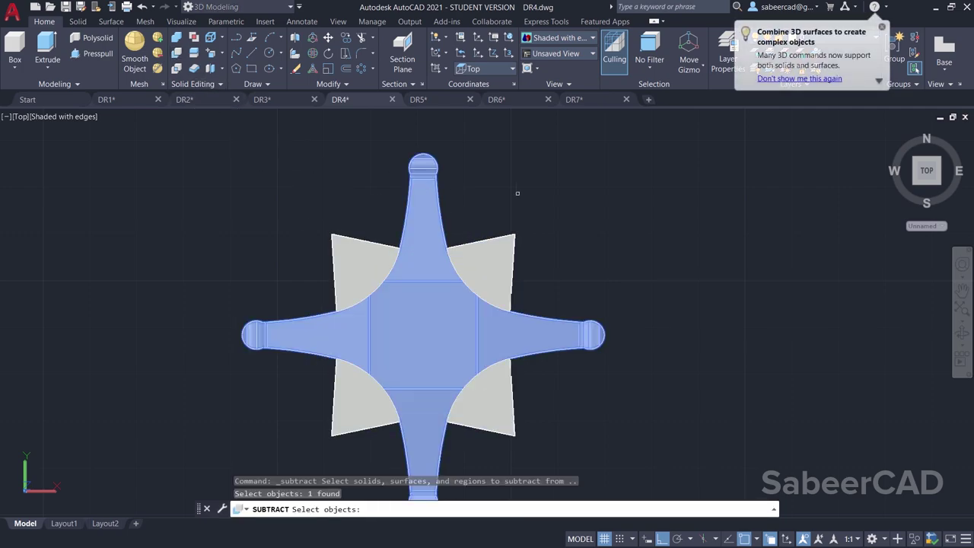
pyautogui.press('Return')
pyautogui.press('Return')
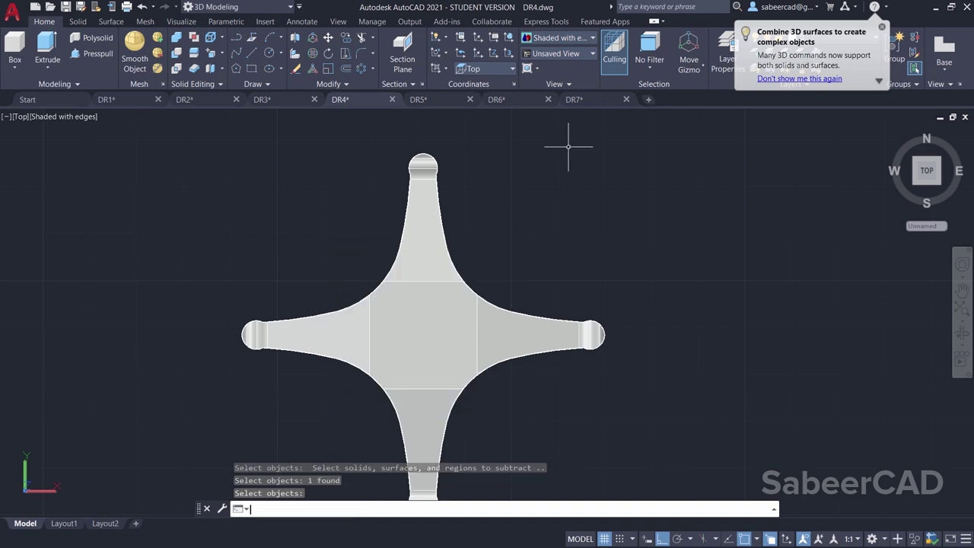
pyautogui.keyDown('shift'); pyautogui.moveTo(568, 146); pyautogui.dragTo(393, 319, button='middle'); pyautogui.keyUp('shift')
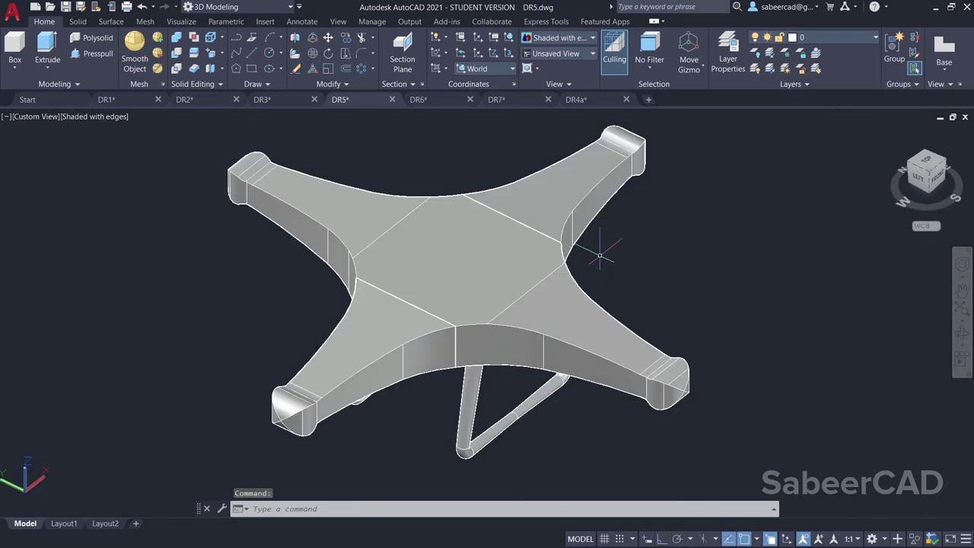
# Step: Look at the finished drone in the DR6 drawing and return to the DR5 drawing
pyautogui.click(441, 103)
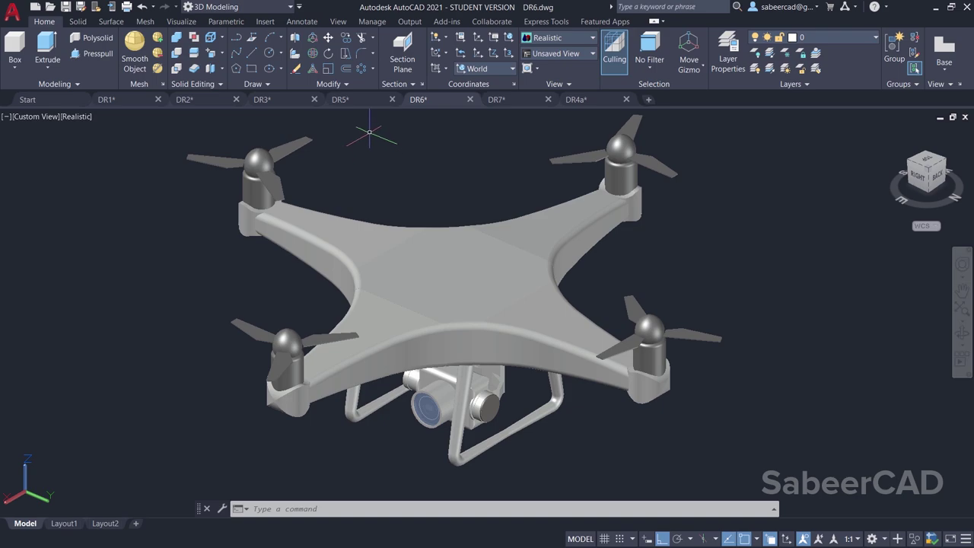
pyautogui.click(362, 105)
# Step: Fillet the top edges along the curved side between two adjacent arms of the body with a radius of 1
pyautogui.click(373, 52)
pyautogui.click(382, 73)
pyautogui.click(469, 509)
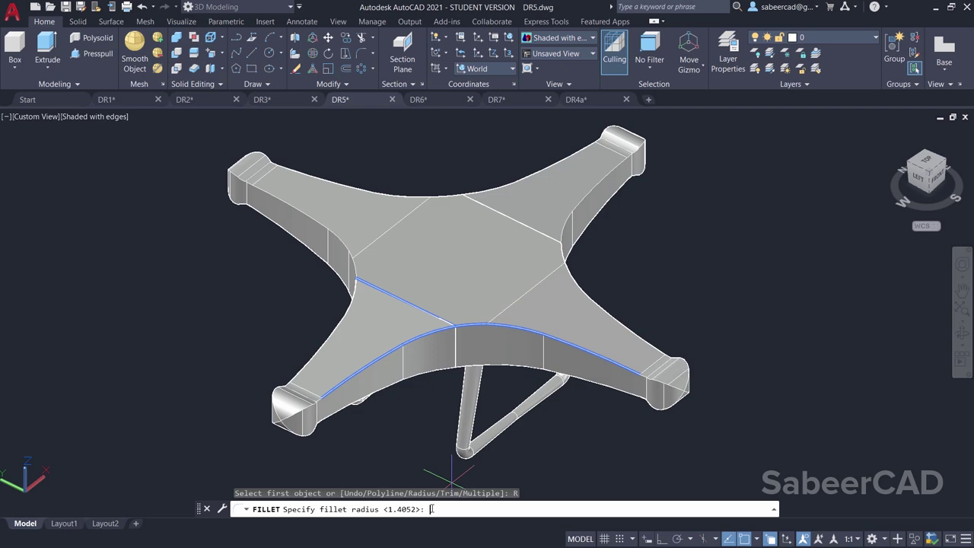
pyautogui.press('Return')
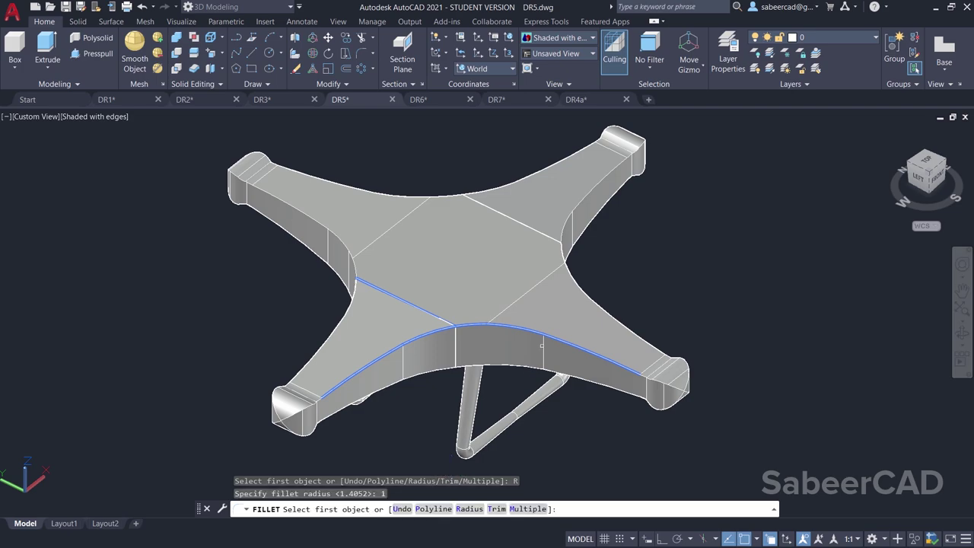
pyautogui.keyDown('shift'); pyautogui.moveTo(422, 336); pyautogui.dragTo(457, 340, button='middle'); pyautogui.keyUp('shift')
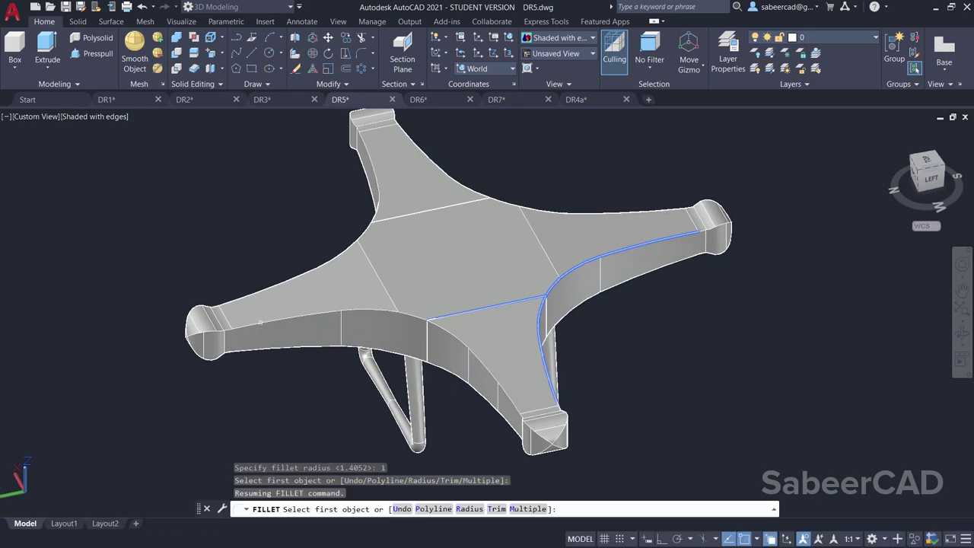
pyautogui.click(261, 323)
pyautogui.press('Return')
pyautogui.click(351, 311)
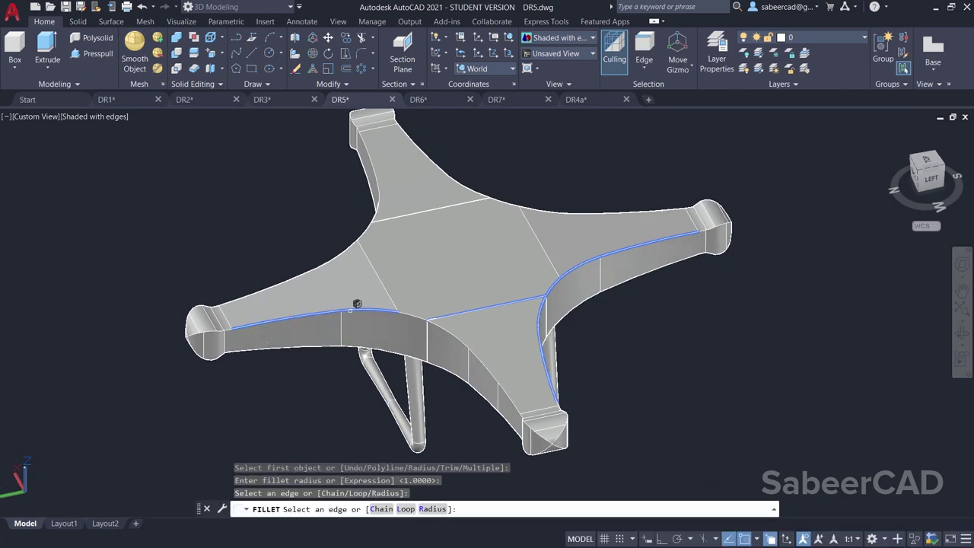
pyautogui.click(411, 314)
pyautogui.click(443, 325)
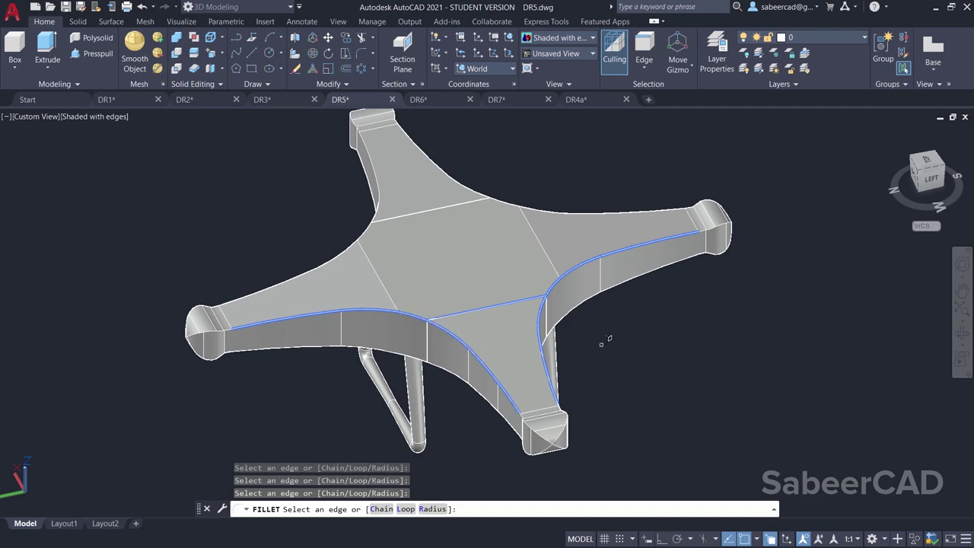
pyautogui.press('Return')
pyautogui.keyDown('shift'); pyautogui.moveTo(775, 401); pyautogui.dragTo(595, 395, button='middle'); pyautogui.keyUp('shift')
pyautogui.press('Return')
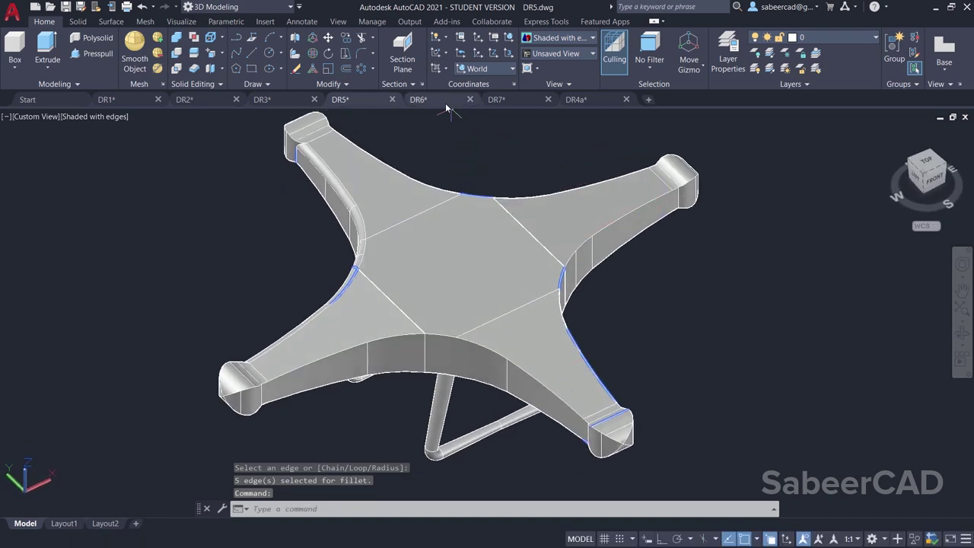
# Step: Switch to the DR6 drawing and inspect the finished drone from another angle
pyautogui.click(418, 99)
pyautogui.keyDown('shift'); pyautogui.moveTo(487, 312); pyautogui.dragTo(533, 373, button='middle'); pyautogui.keyUp('shift')
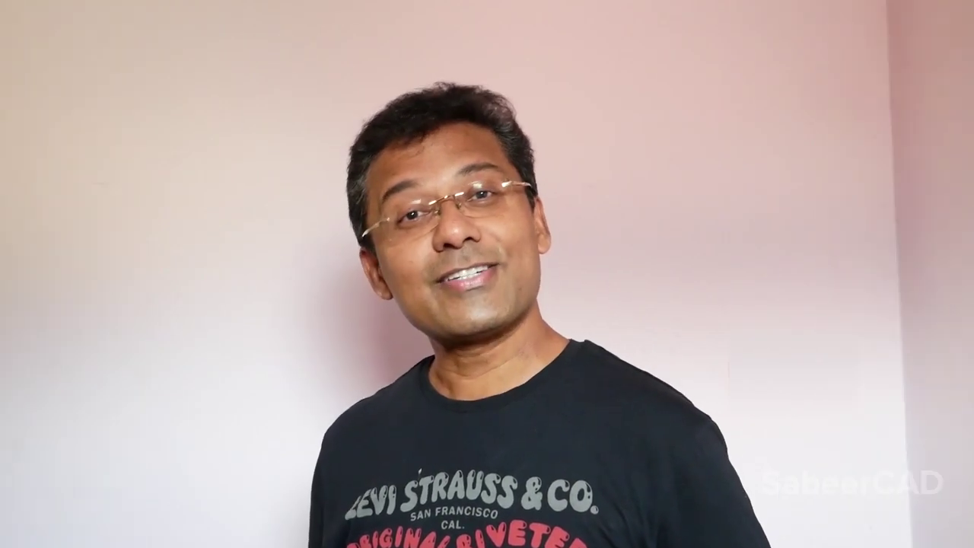